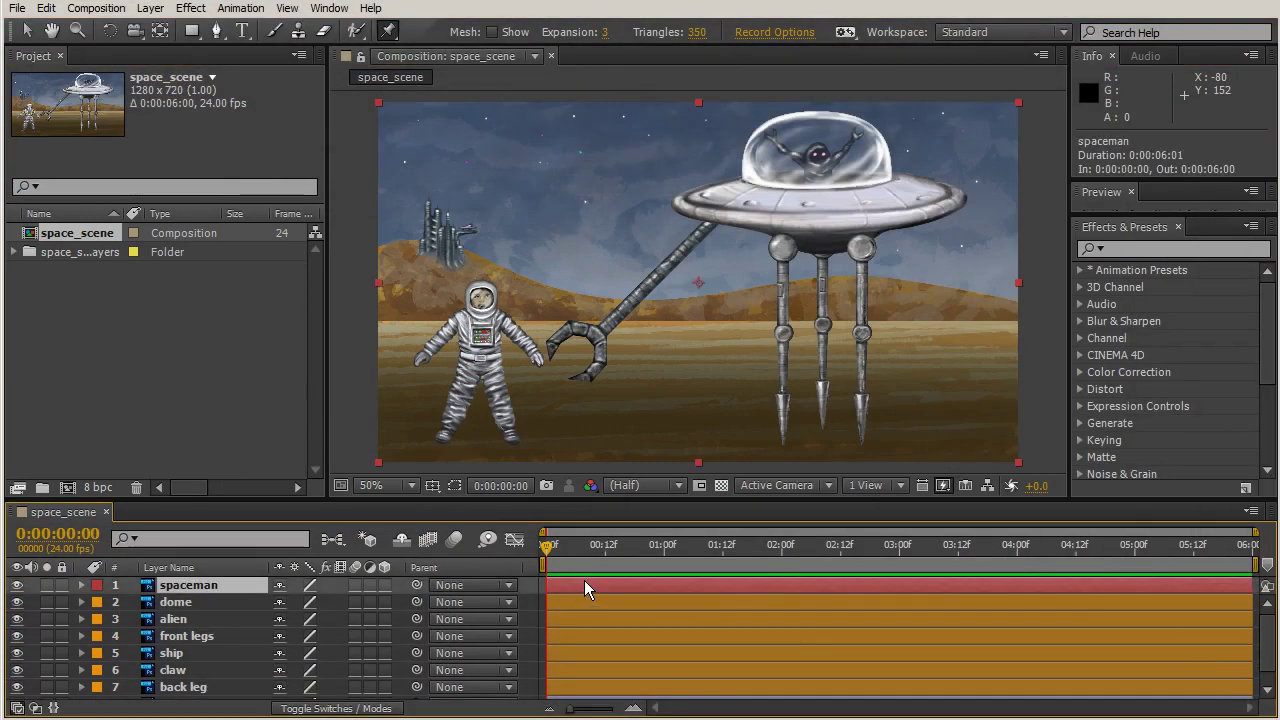
Toggle the spaceman layer's visibility off and back on to check which artwork it holds
{"action": "left_click", "coordinate": [16, 586]}
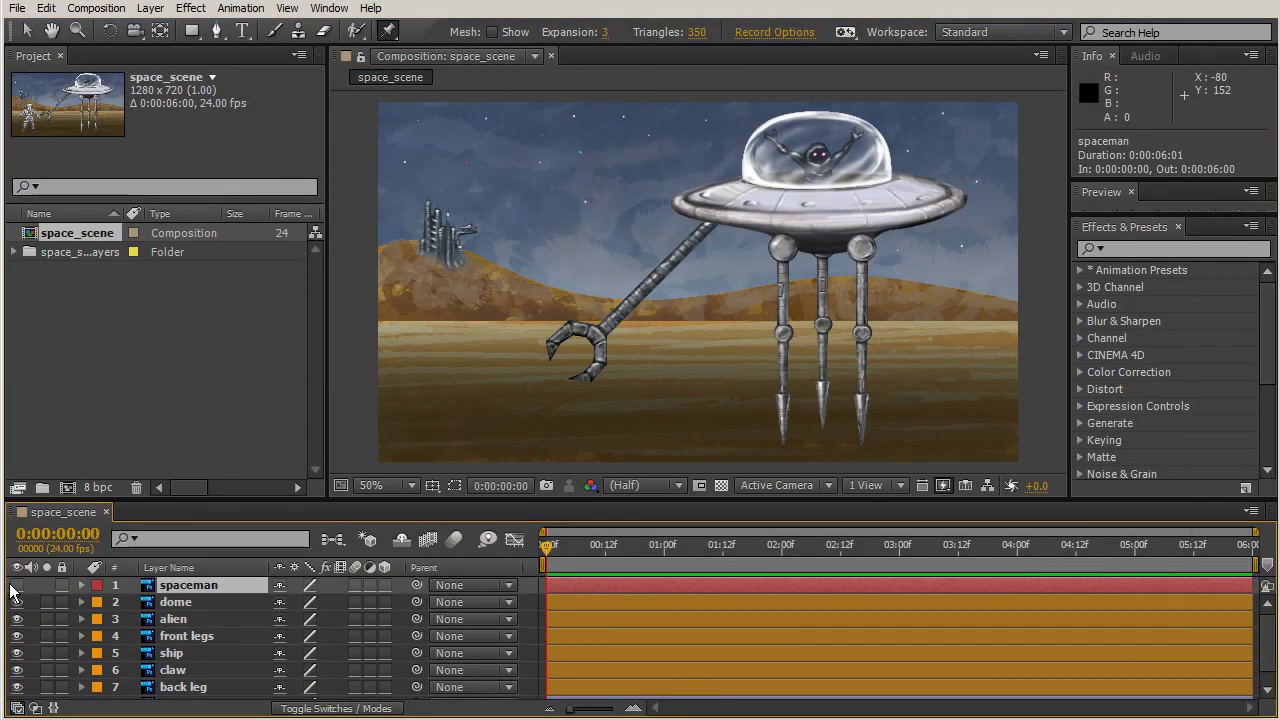
{"action": "left_click", "coordinate": [8, 592]}
{"action": "left_click", "coordinate": [16, 585]}
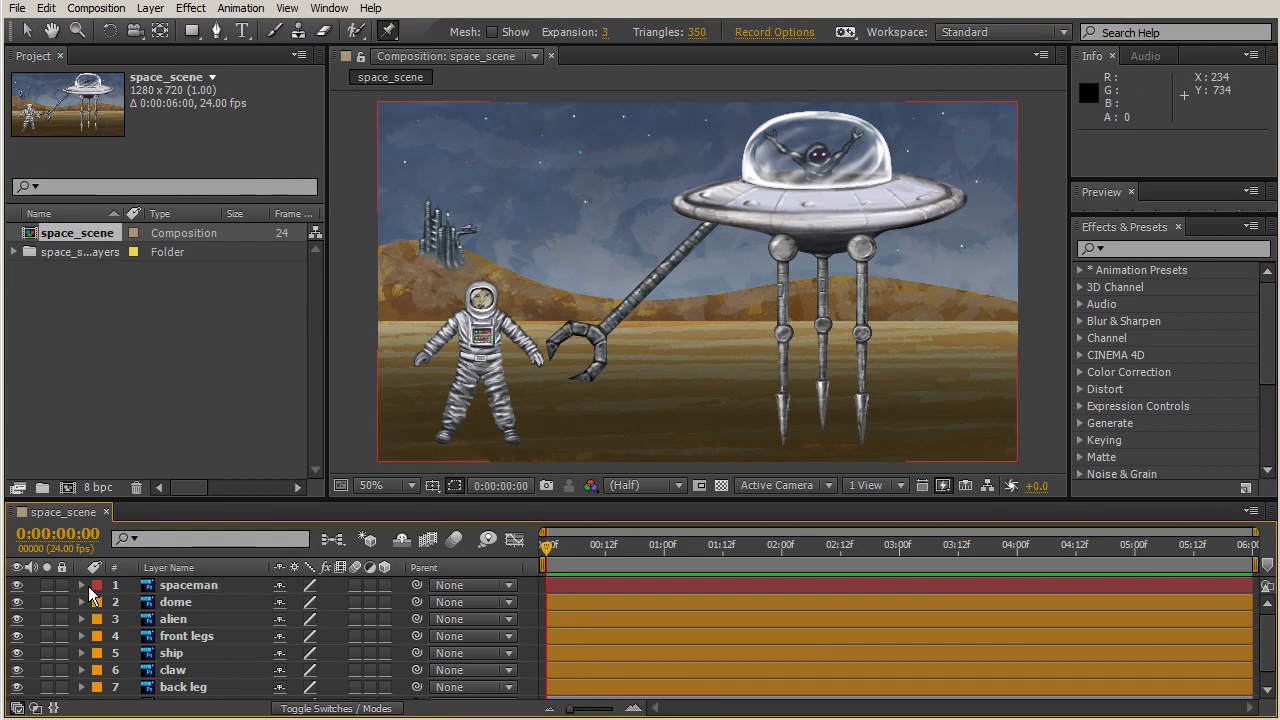
{"action": "left_click", "coordinate": [16, 586]}
{"action": "left_click", "coordinate": [16, 586]}
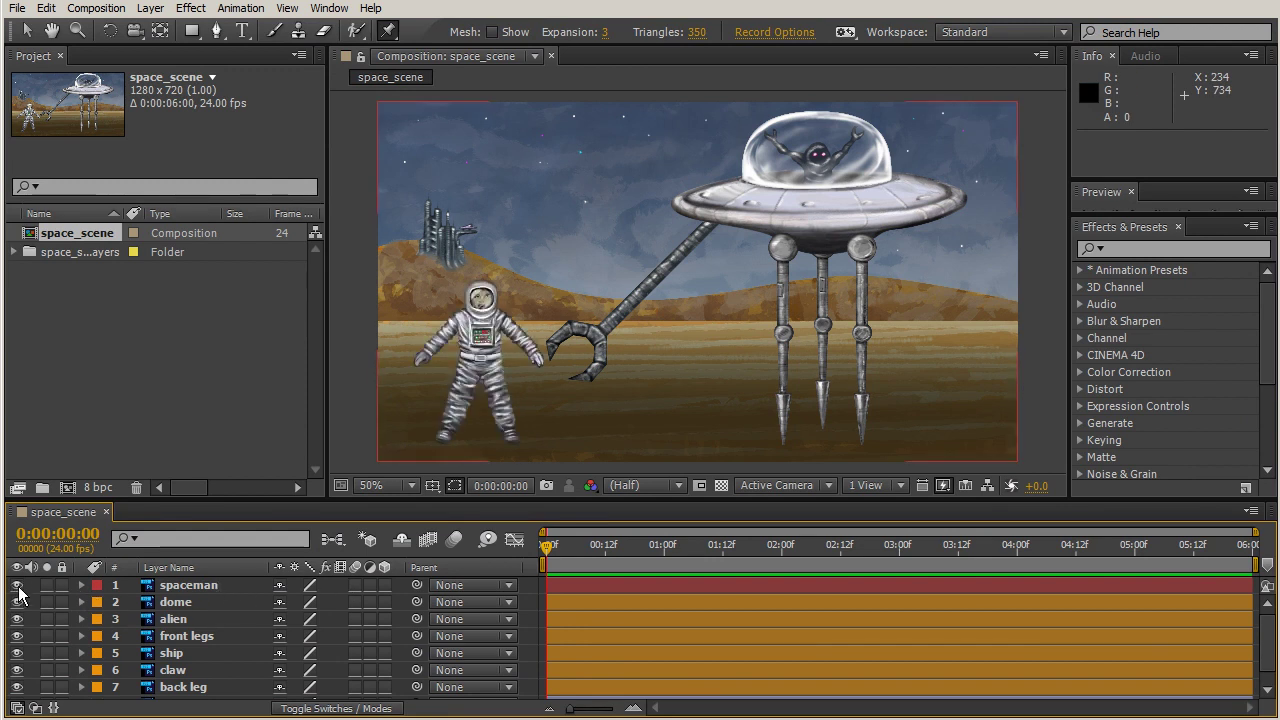
Check the remaining layers by temporarily hiding and showing the dome, alien, front legs, ship, claw and BACKGROUND layers
{"action": "left_click", "coordinate": [566, 590]}
{"action": "left_click", "coordinate": [570, 602]}
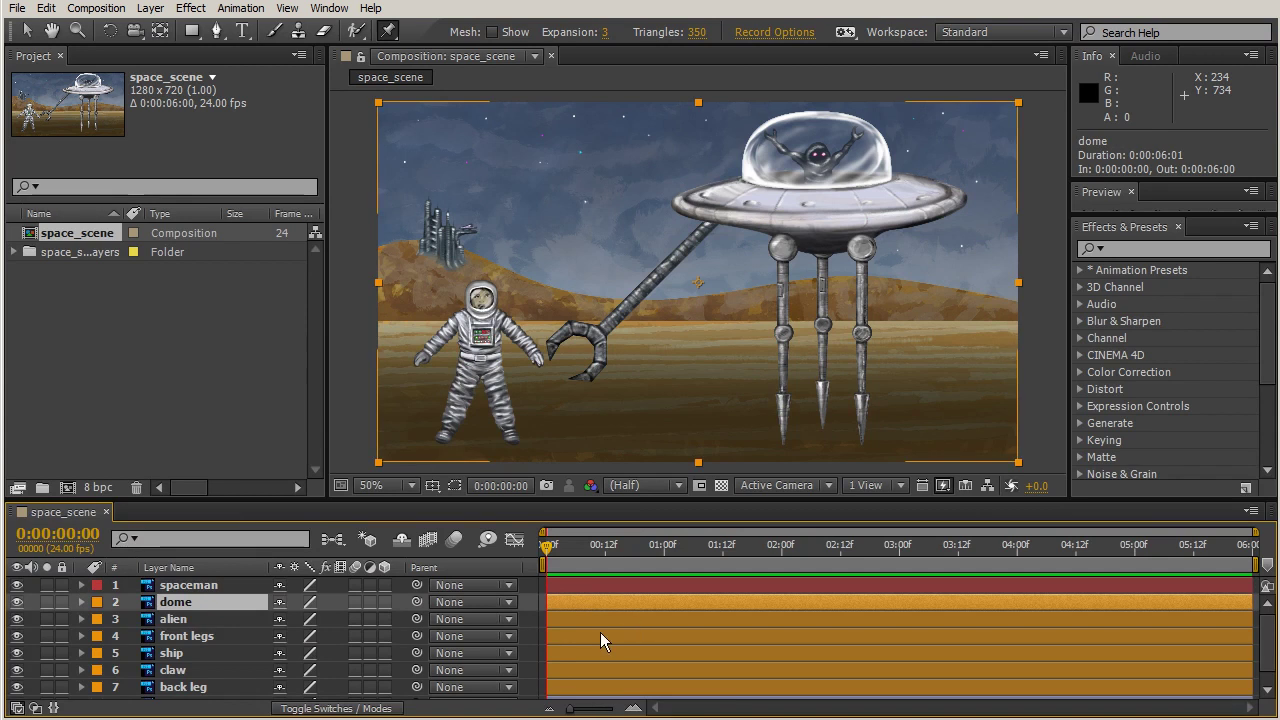
{"action": "scroll", "coordinate": [606, 623], "scroll_direction": "down", "scroll_amount": 1}
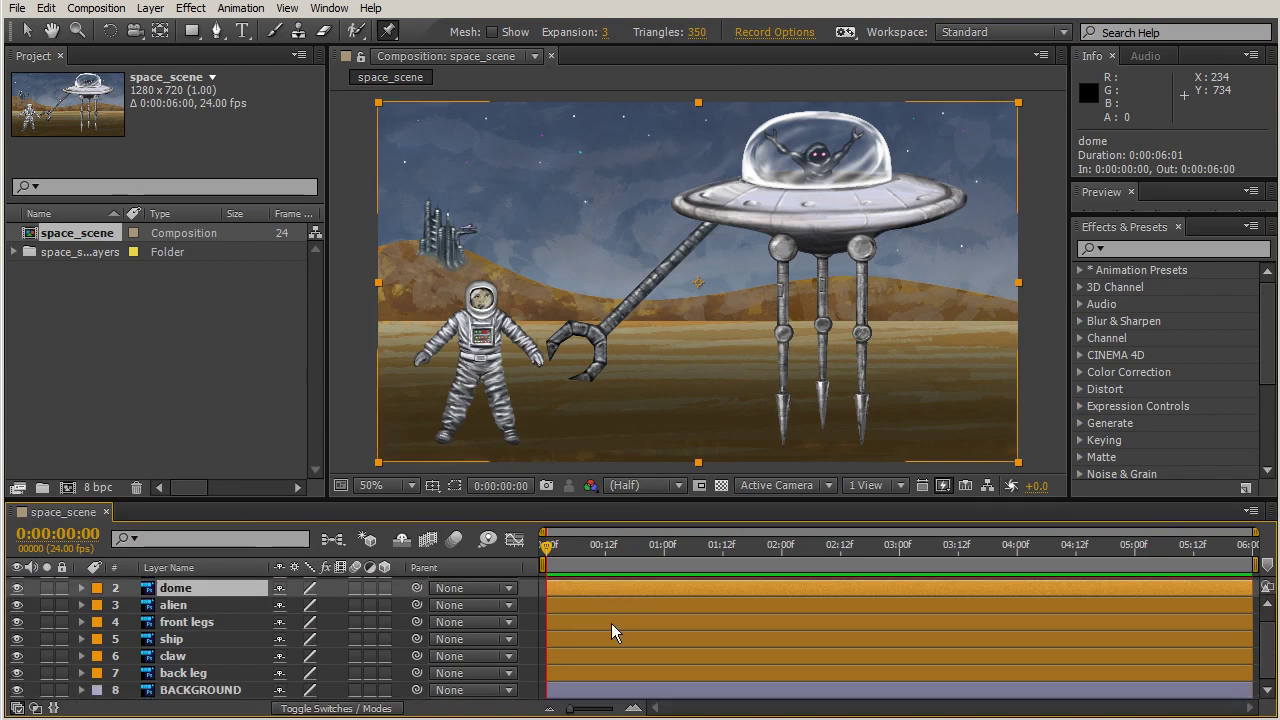
{"action": "left_click", "coordinate": [630, 676]}
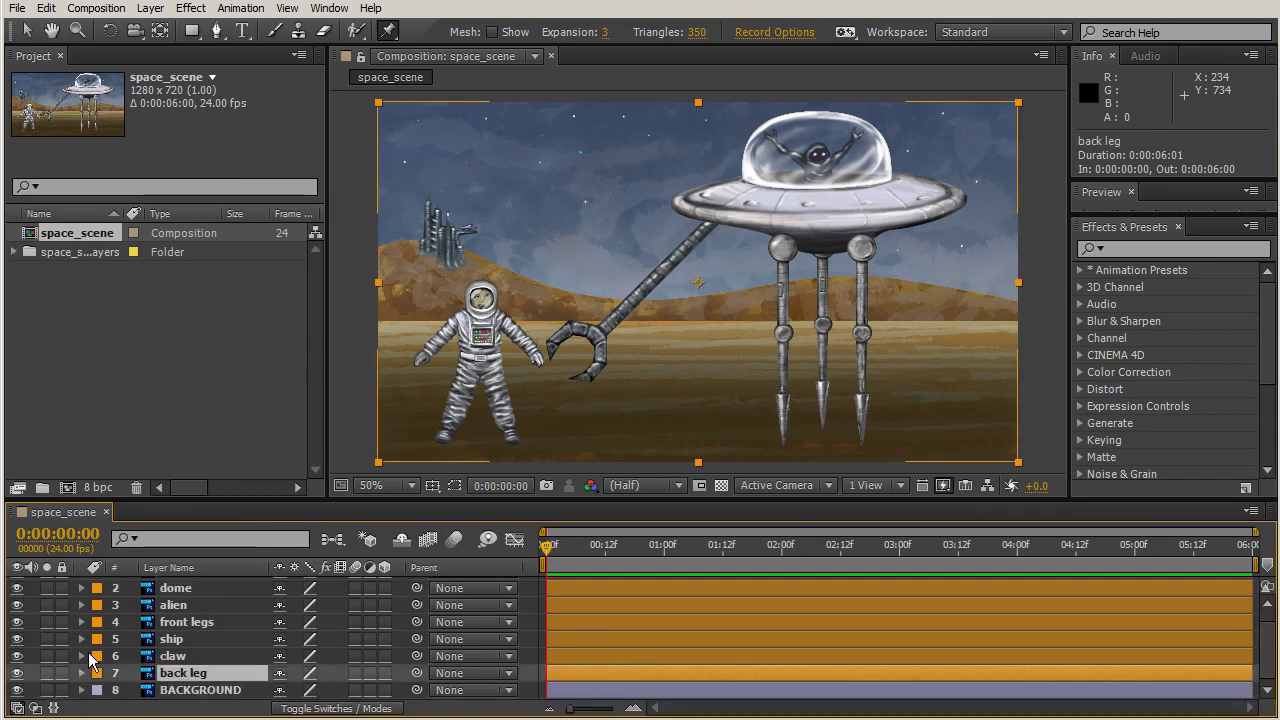
{"action": "mouse_move", "coordinate": [18, 664]}
{"action": "left_mouse_down"}
{"action": "mouse_move", "coordinate": [28, 609]}
{"action": "mouse_move", "coordinate": [17, 591]}
{"action": "mouse_move", "coordinate": [13, 656]}
{"action": "left_mouse_up"}
{"action": "left_click", "coordinate": [16, 657]}
{"action": "left_click", "coordinate": [16, 621]}
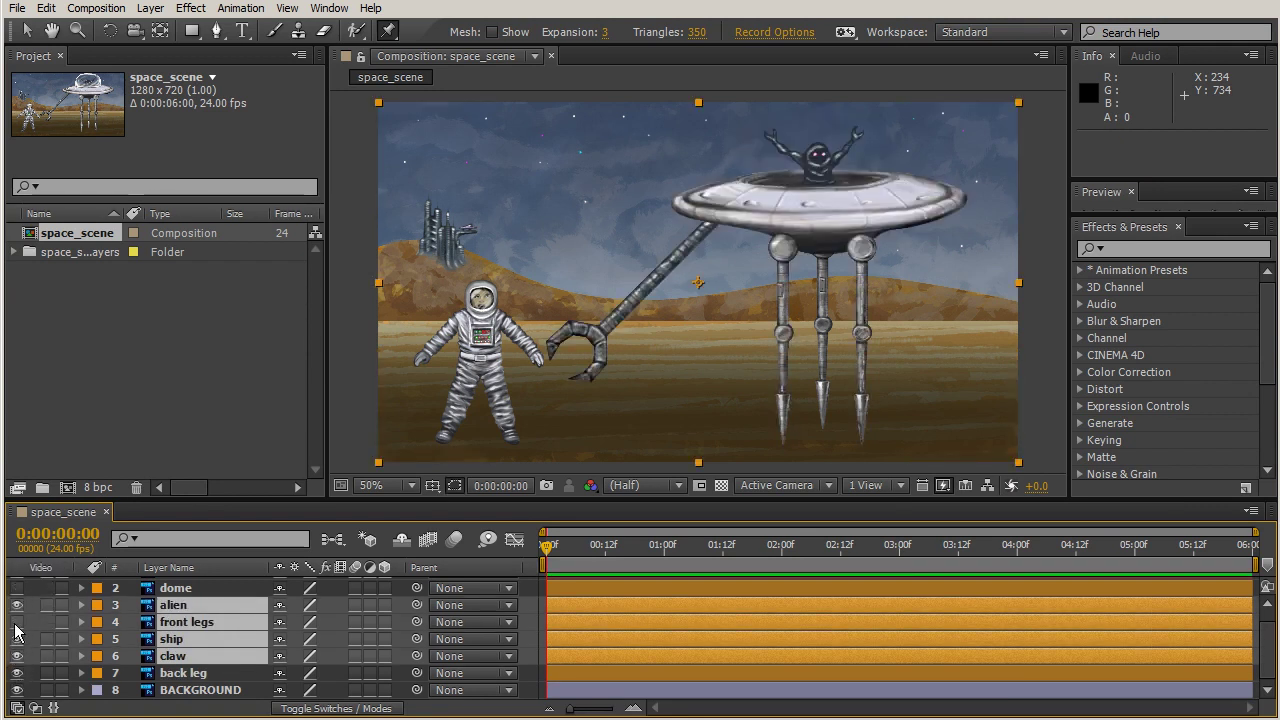
{"action": "left_click", "coordinate": [17, 589]}
{"action": "key", "text": "F2"}
{"action": "left_click", "coordinate": [16, 621]}
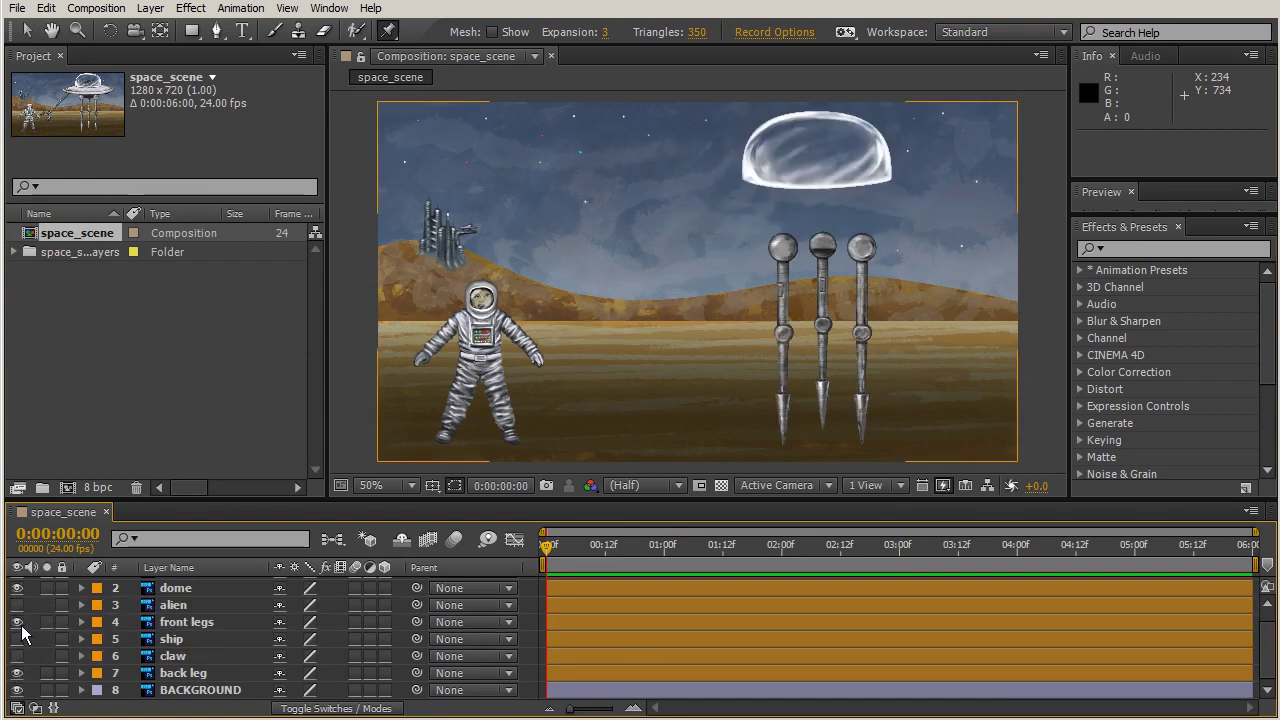
{"action": "left_click", "coordinate": [16, 605]}
{"action": "left_click", "coordinate": [16, 639]}
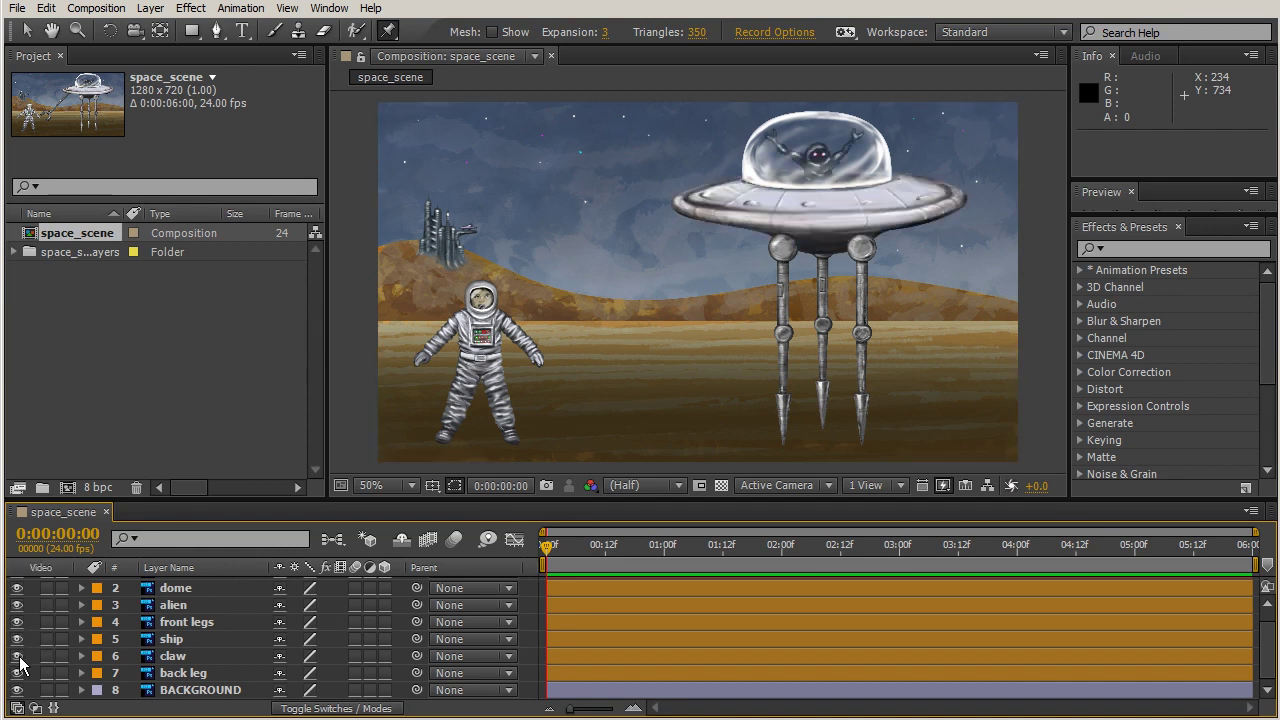
{"action": "left_click", "coordinate": [16, 656]}
{"action": "left_click", "coordinate": [17, 690]}
{"action": "left_click", "coordinate": [17, 690]}
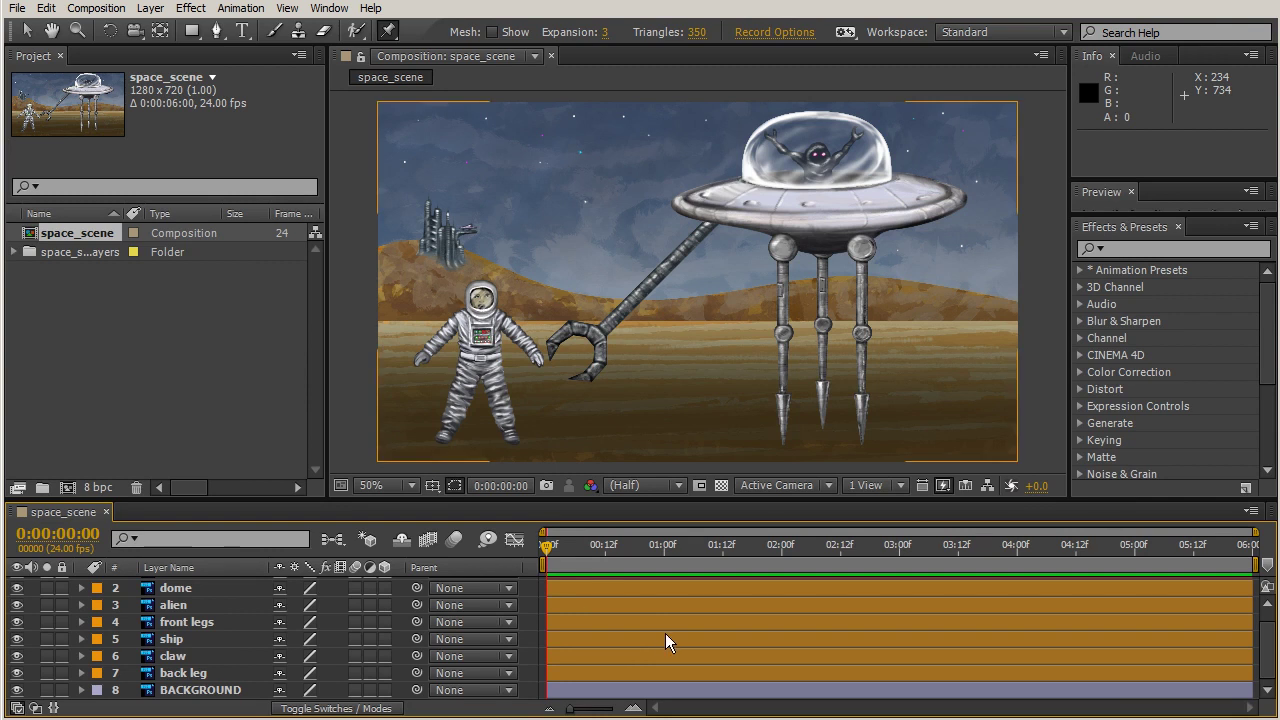
{"action": "scroll", "coordinate": [660, 640], "scroll_direction": "up", "scroll_amount": 1}
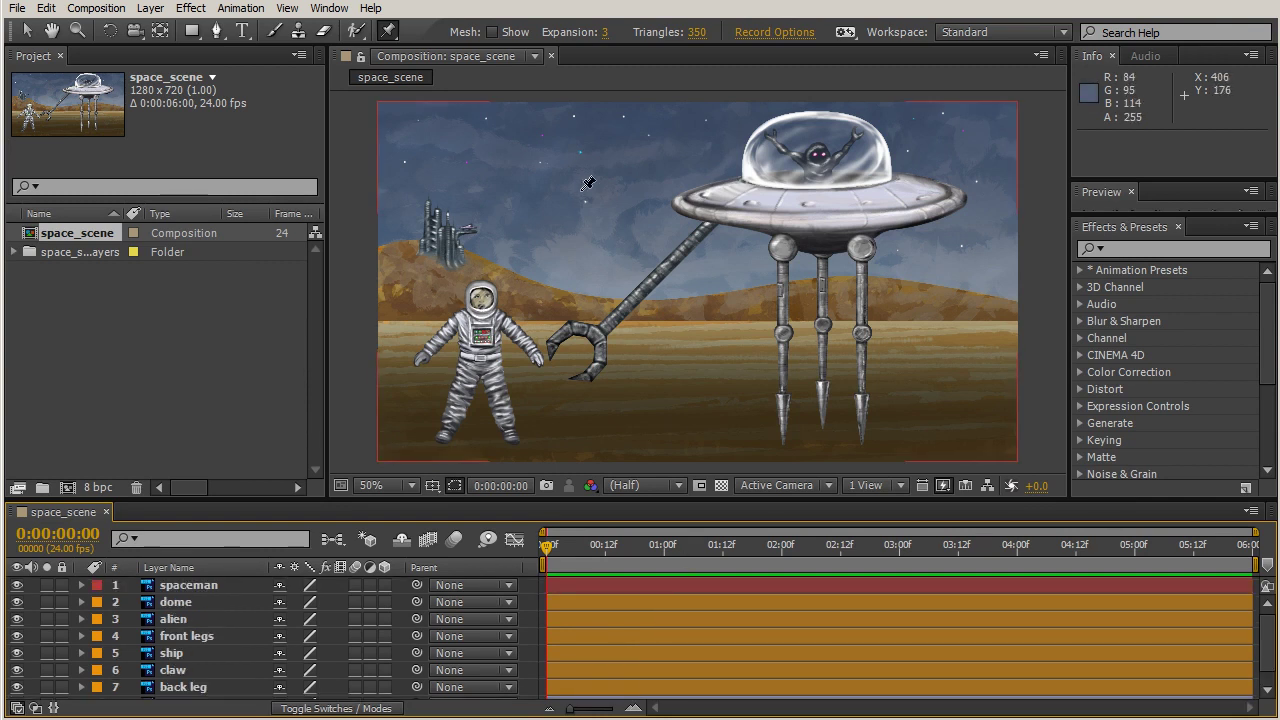
Place a single Puppet pin on the spaceman's face on the spaceman layer and expand the resulting mesh's properties
{"action": "left_click", "coordinate": [387, 27]}
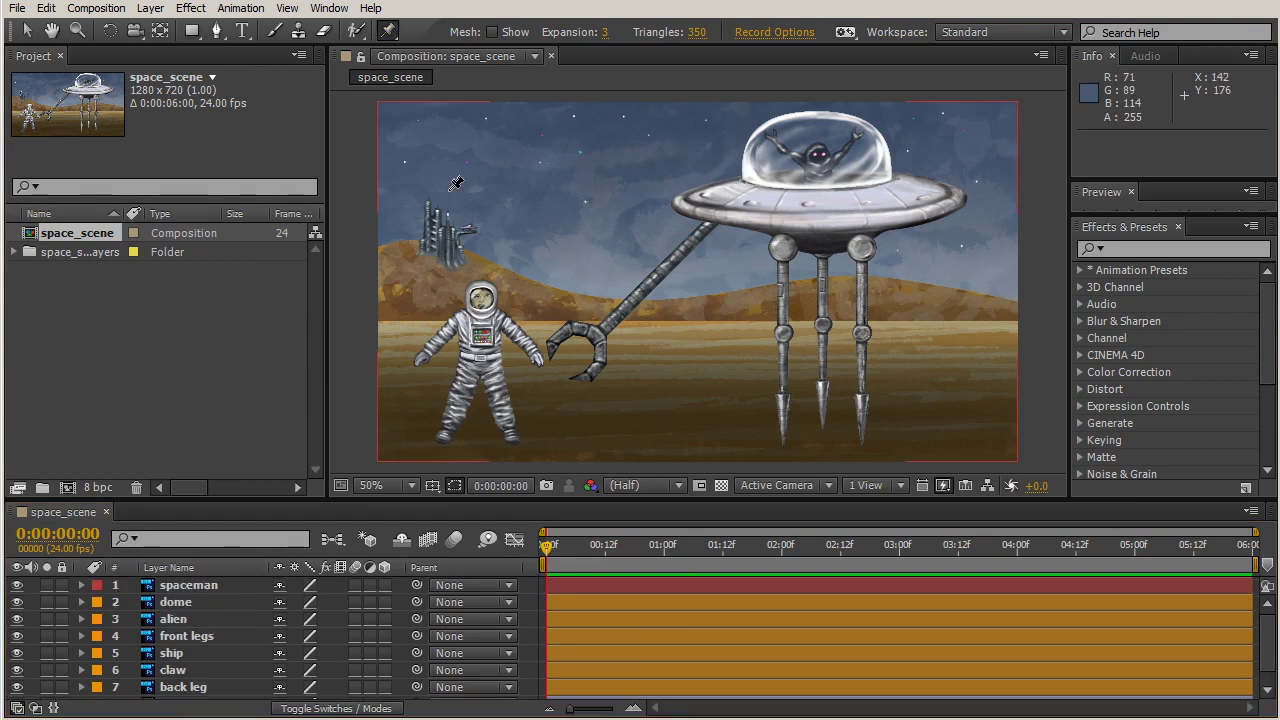
{"action": "left_click", "coordinate": [640, 584]}
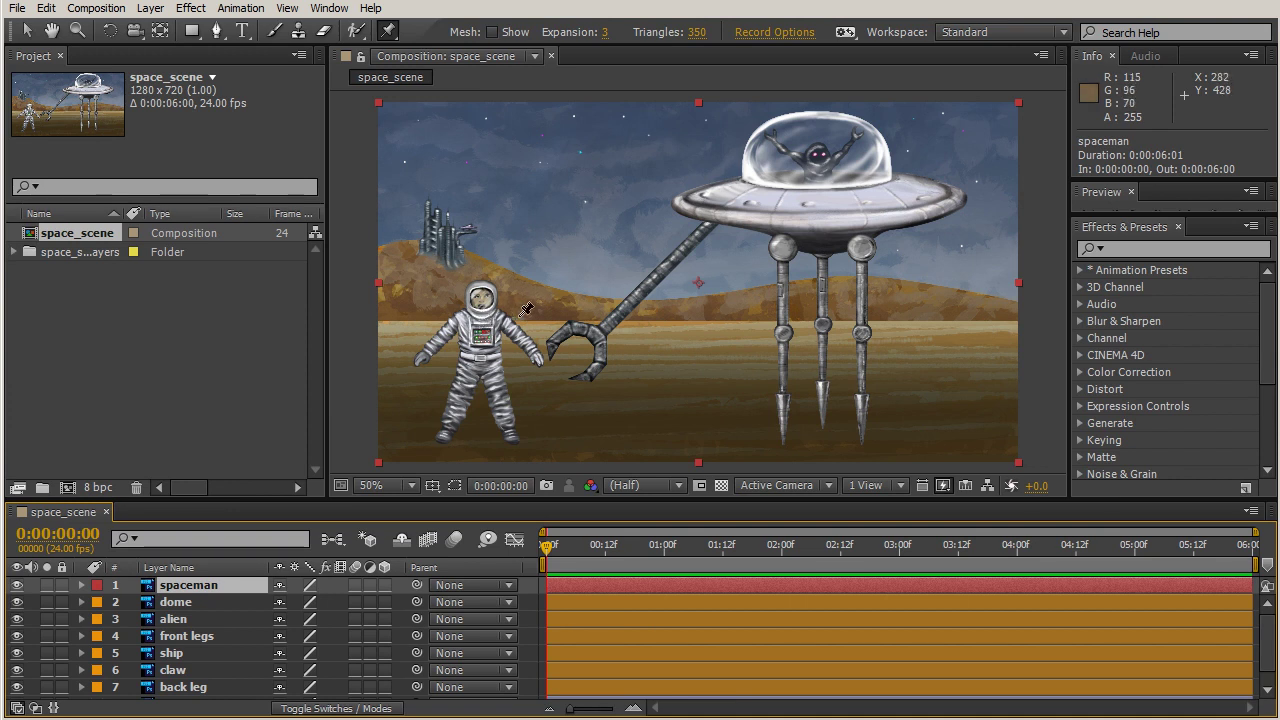
{"action": "key", "text": "period"}
{"action": "left_click_drag", "start_coordinate": [428, 306], "coordinate": [830, 191]}
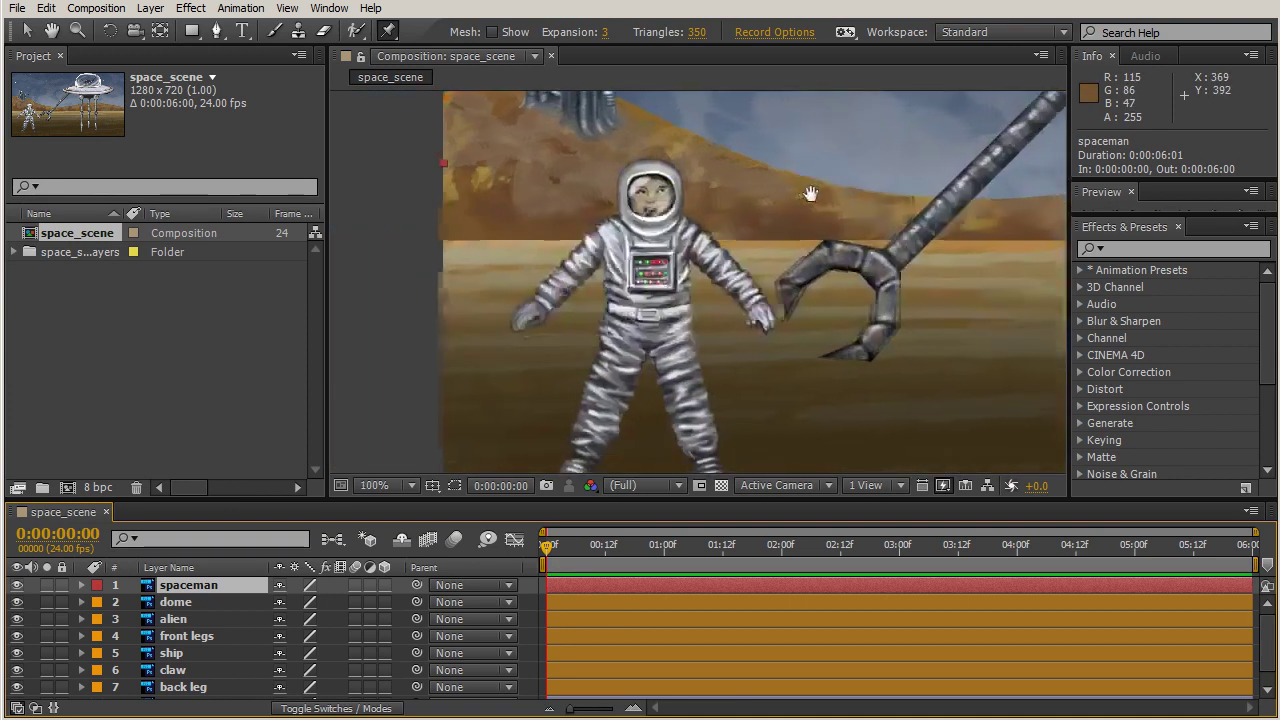
{"action": "left_click", "coordinate": [642, 202]}
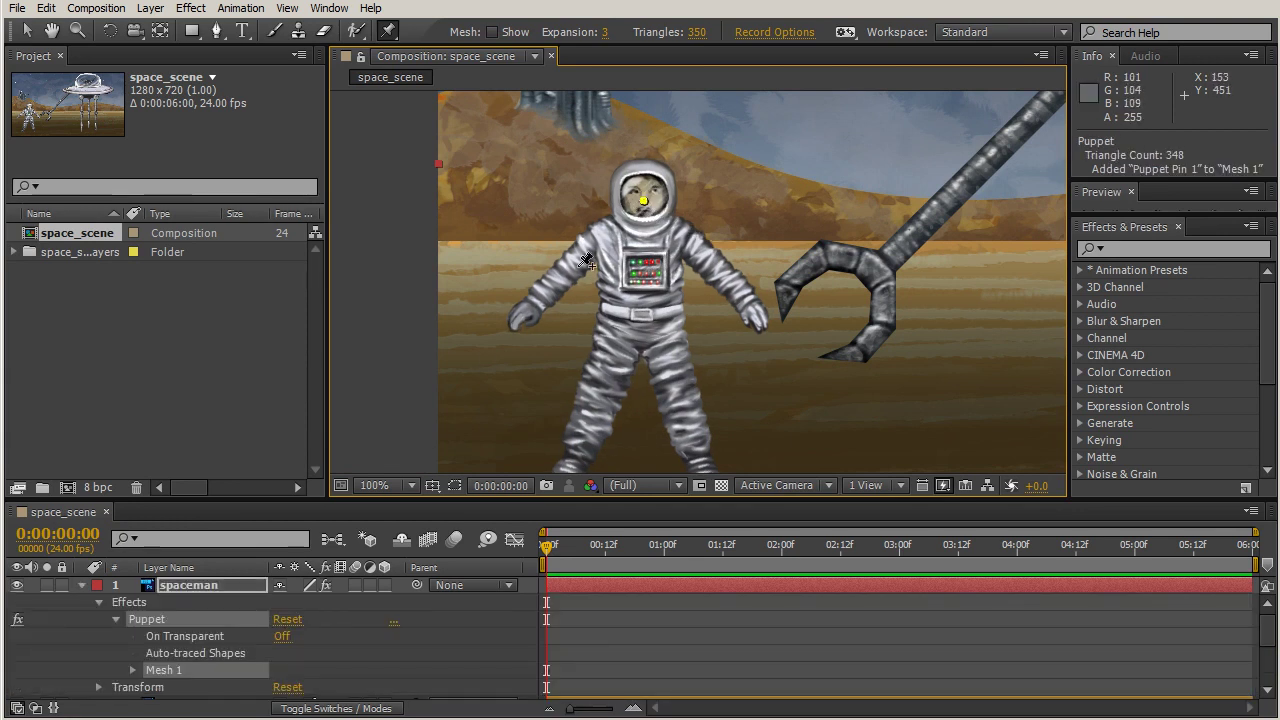
{"action": "key", "text": "ctrl+z"}
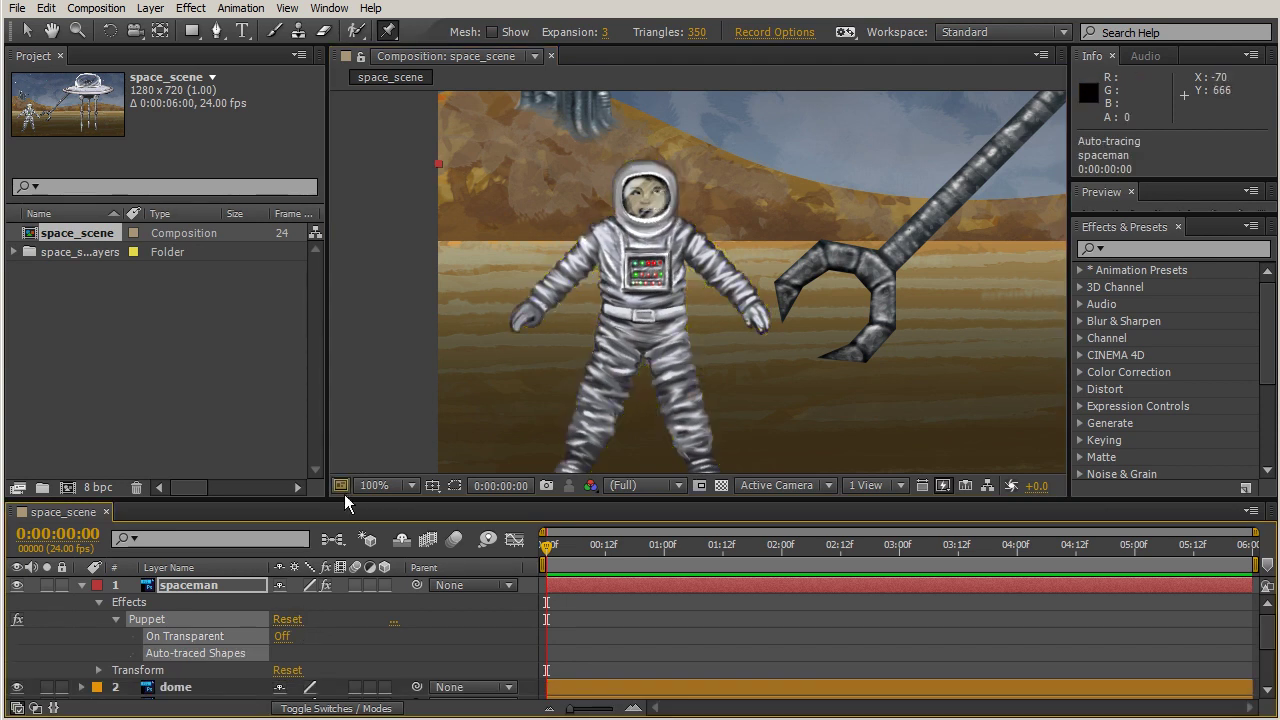
{"action": "left_click", "coordinate": [644, 206]}
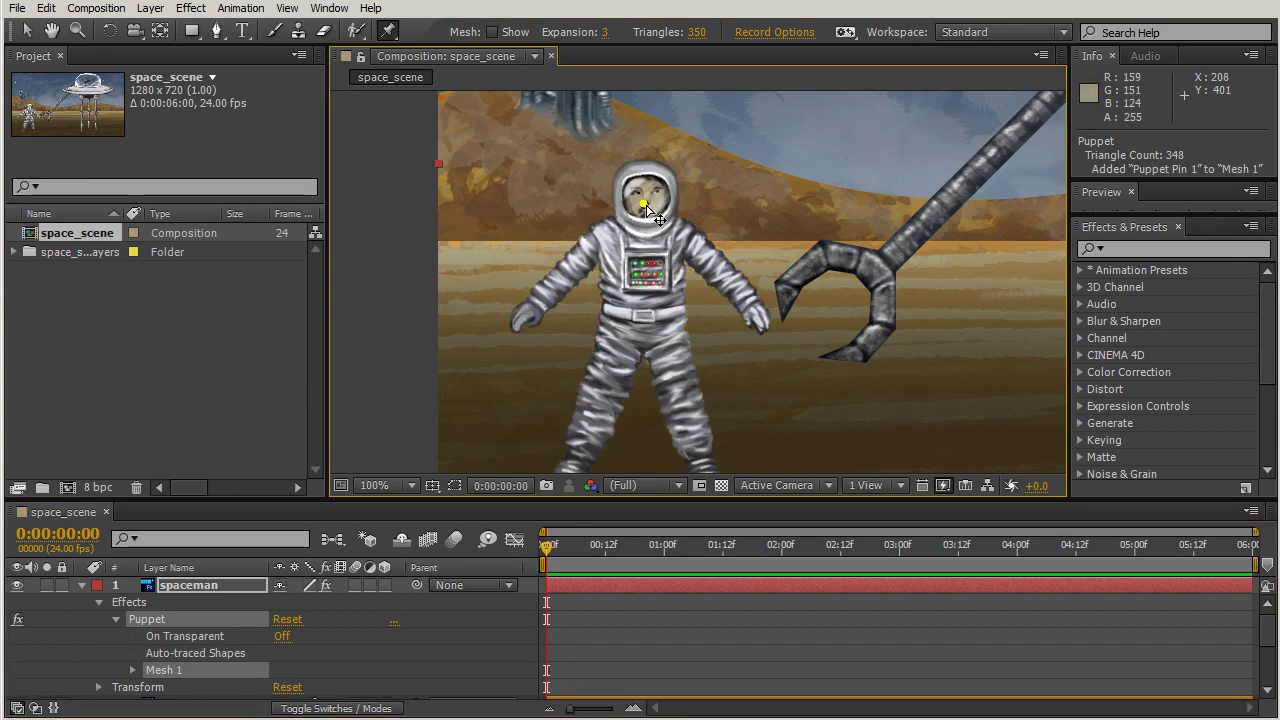
{"action": "left_click", "coordinate": [132, 670]}
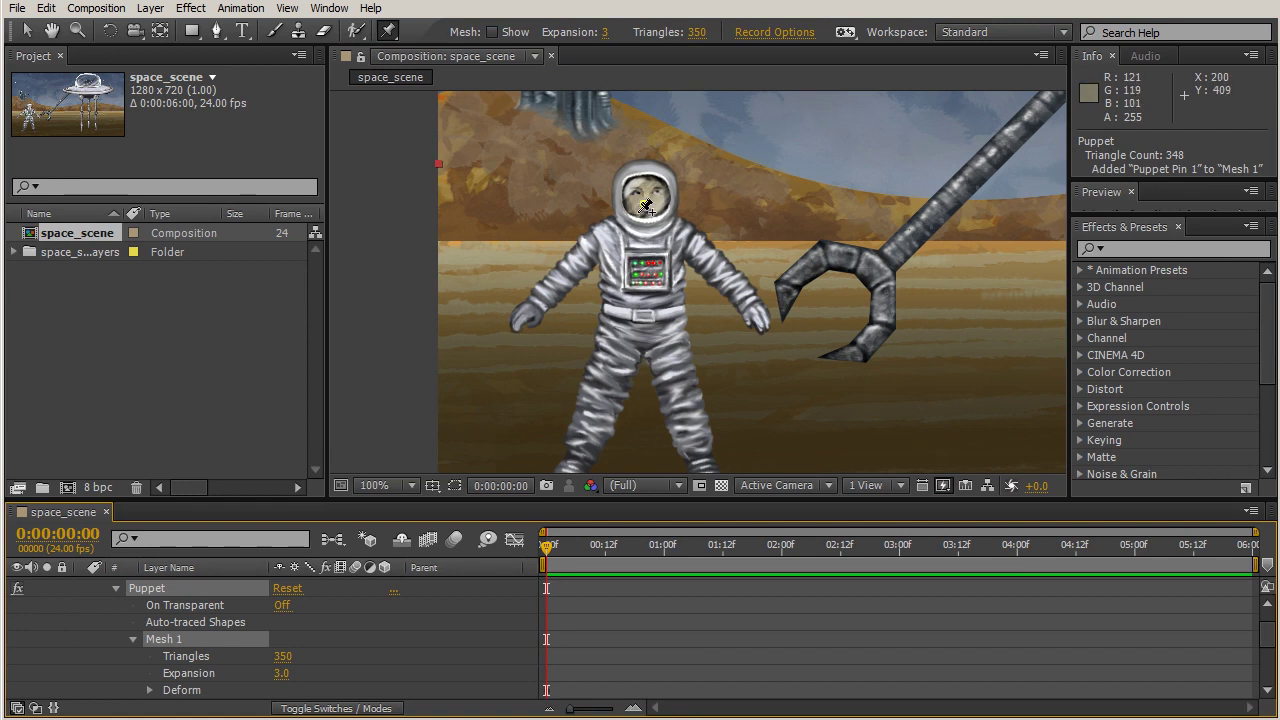
Show only the Position property of the spaceman layer in the timeline
{"action": "left_click_drag", "start_coordinate": [645, 210], "coordinate": [611, 172]}
{"action": "scroll", "coordinate": [751, 200], "scroll_direction": "down", "scroll_amount": 1}
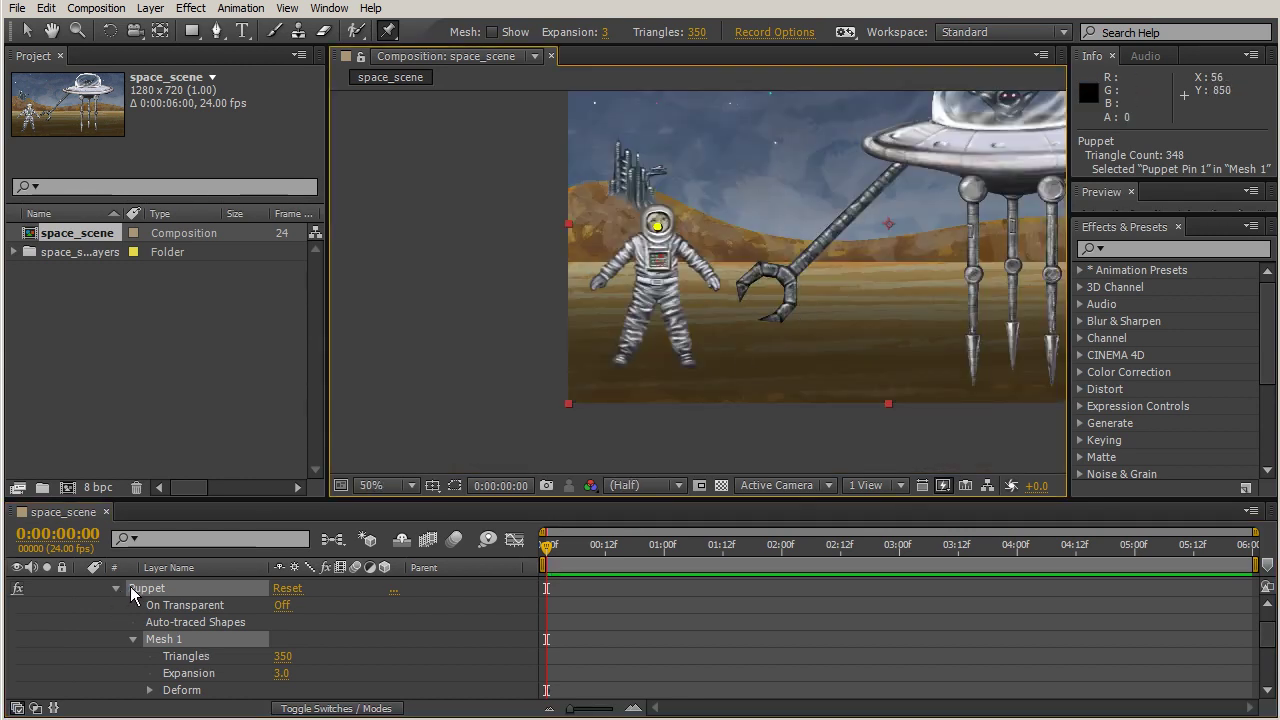
{"action": "scroll", "coordinate": [589, 608], "scroll_direction": "up", "scroll_amount": 1}
{"action": "left_click", "coordinate": [624, 587]}
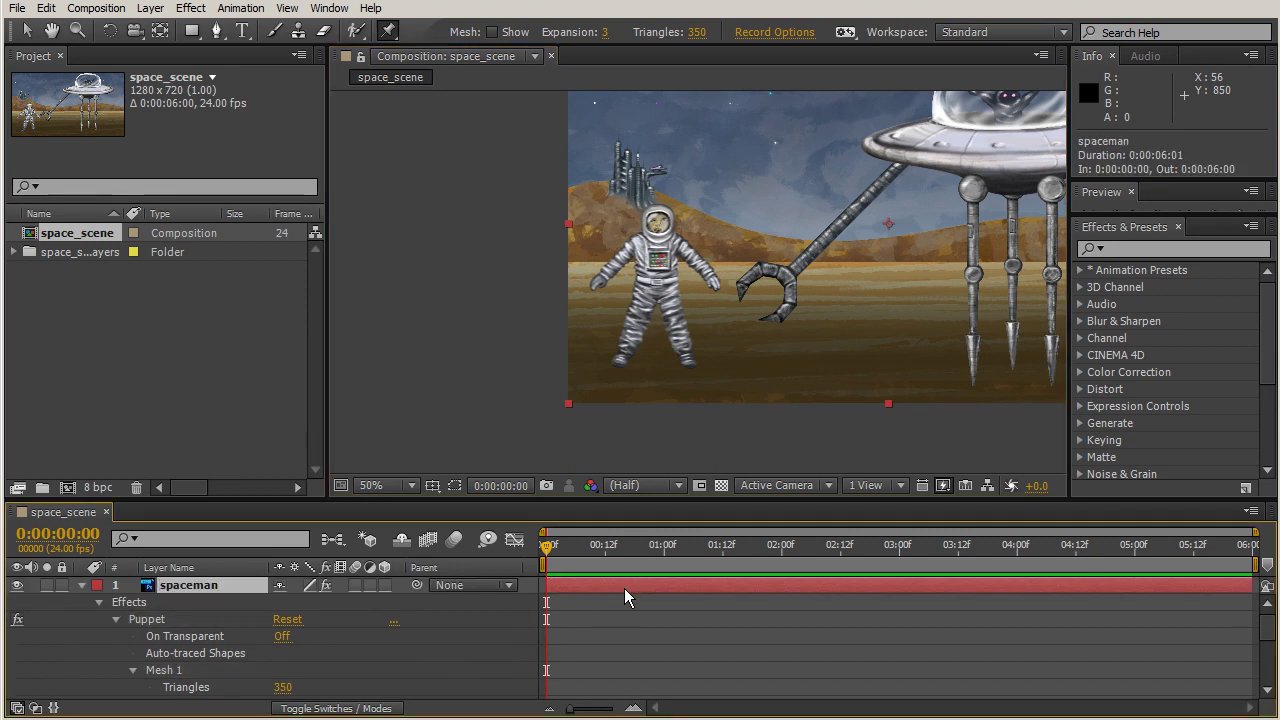
{"action": "key", "text": "p"}
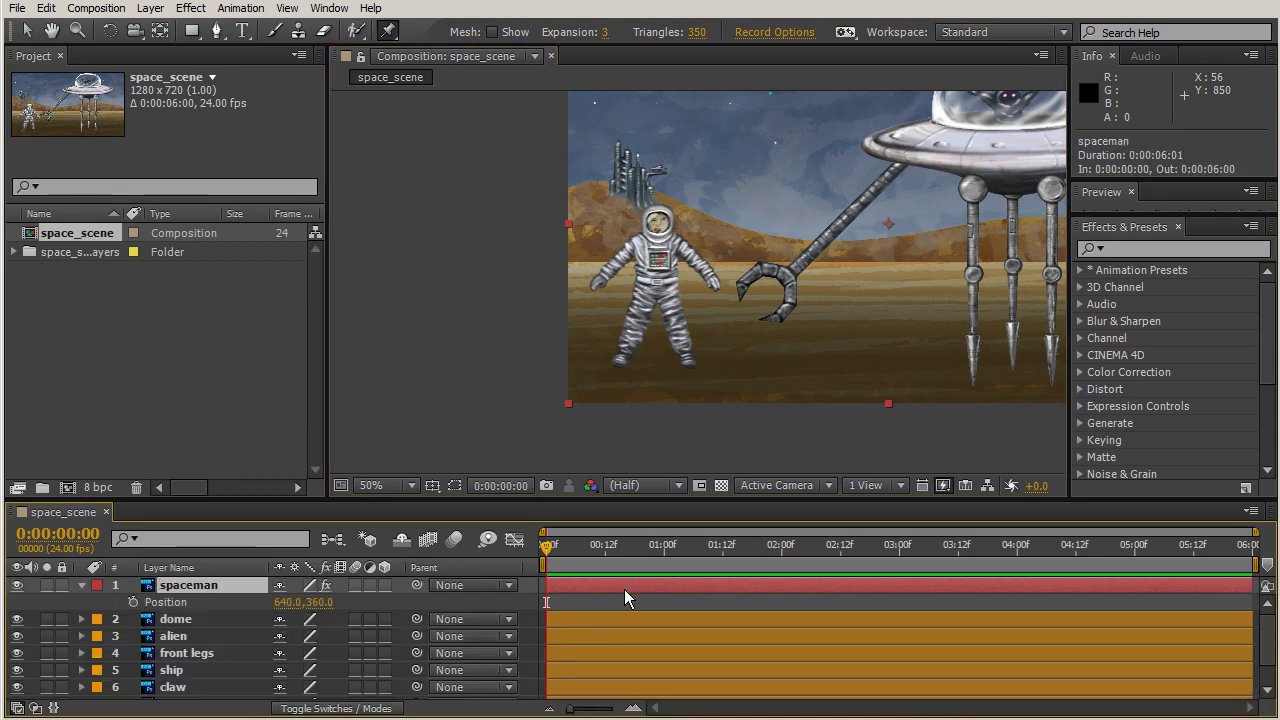
Try moving the whole spaceman toward the claw and back again using only the face pin
{"action": "left_click", "coordinate": [659, 221]}
{"action": "left_click_drag", "start_coordinate": [659, 222], "coordinate": [743, 210]}
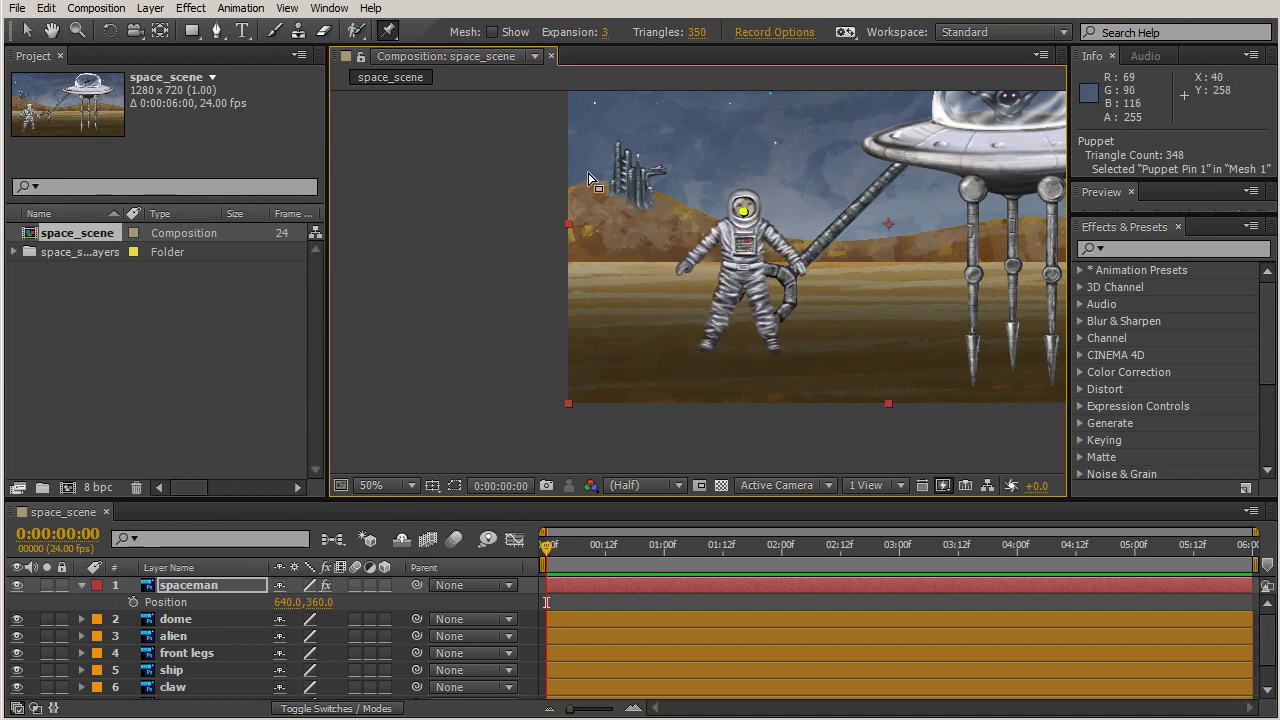
{"action": "left_click_drag", "start_coordinate": [880, 289], "coordinate": [720, 356]}
{"action": "mouse_move", "coordinate": [587, 315]}
{"action": "left_mouse_down"}
{"action": "mouse_move", "coordinate": [593, 293]}
{"action": "mouse_move", "coordinate": [579, 295]}
{"action": "left_mouse_up"}
{"action": "scroll", "coordinate": [536, 311], "scroll_direction": "down", "scroll_amount": 2}
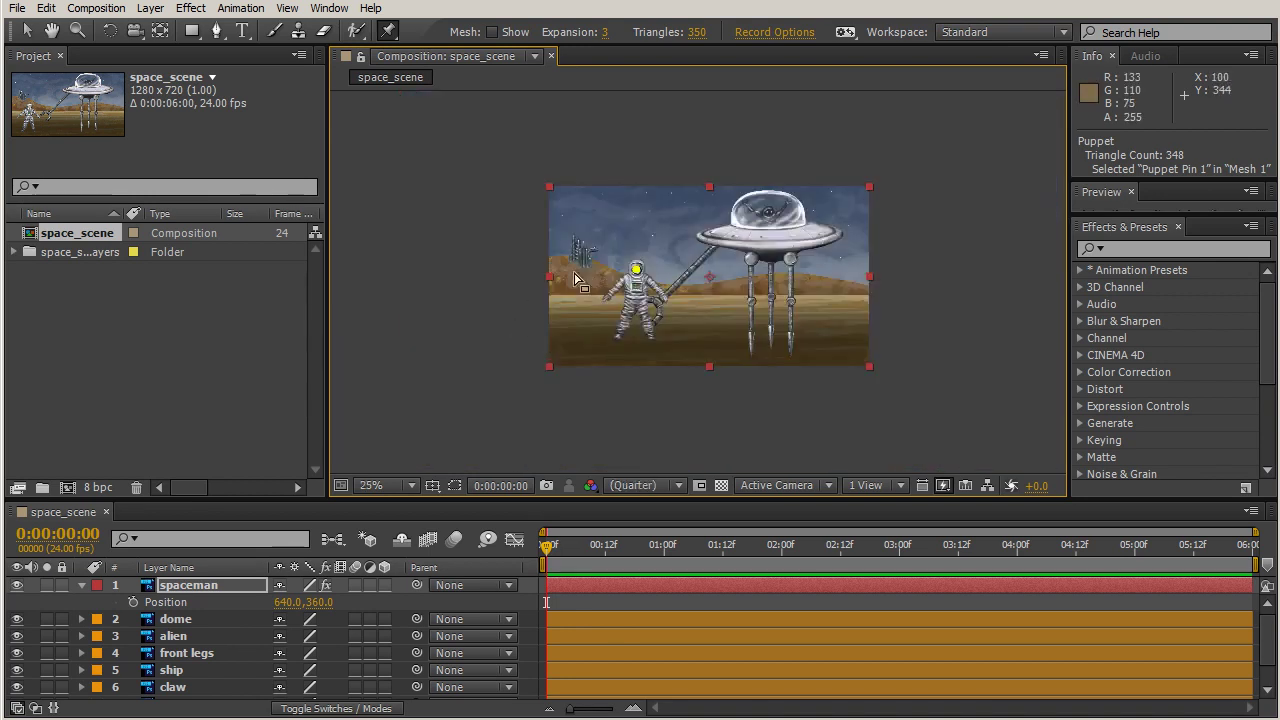
{"action": "scroll", "coordinate": [568, 250], "scroll_direction": "up", "scroll_amount": 2}
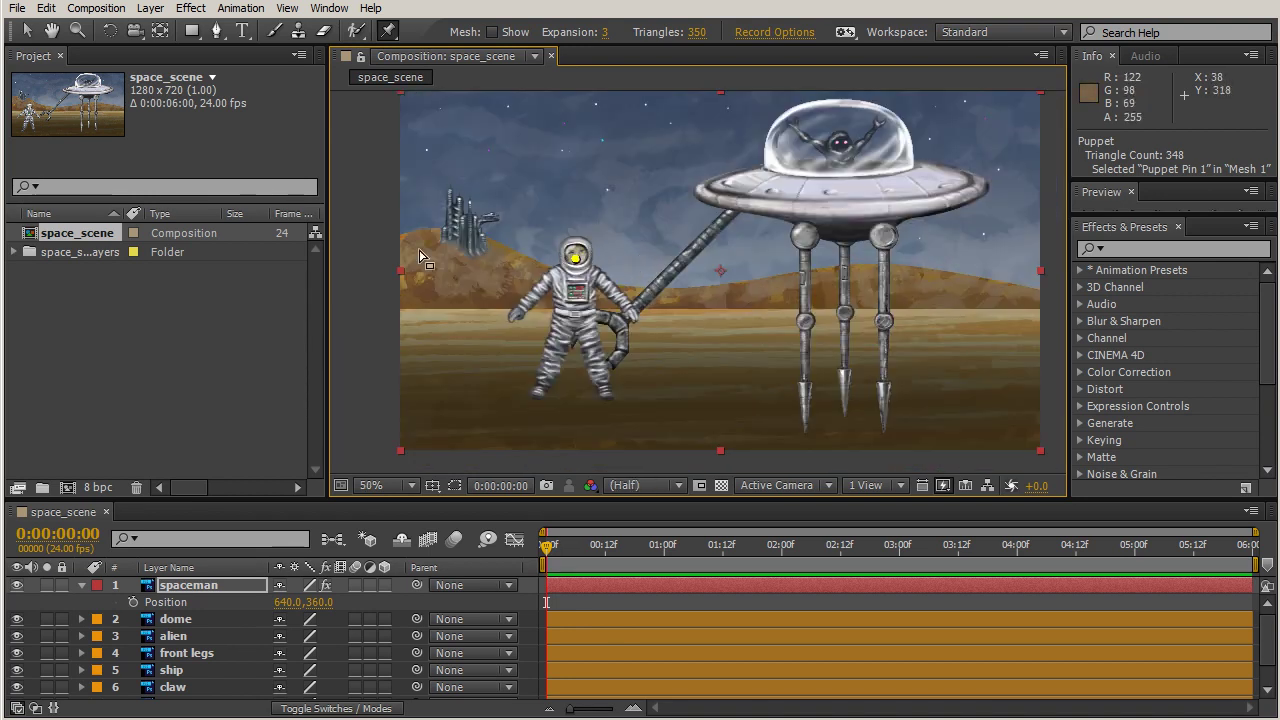
{"action": "left_click_drag", "start_coordinate": [575, 258], "coordinate": [497, 290]}
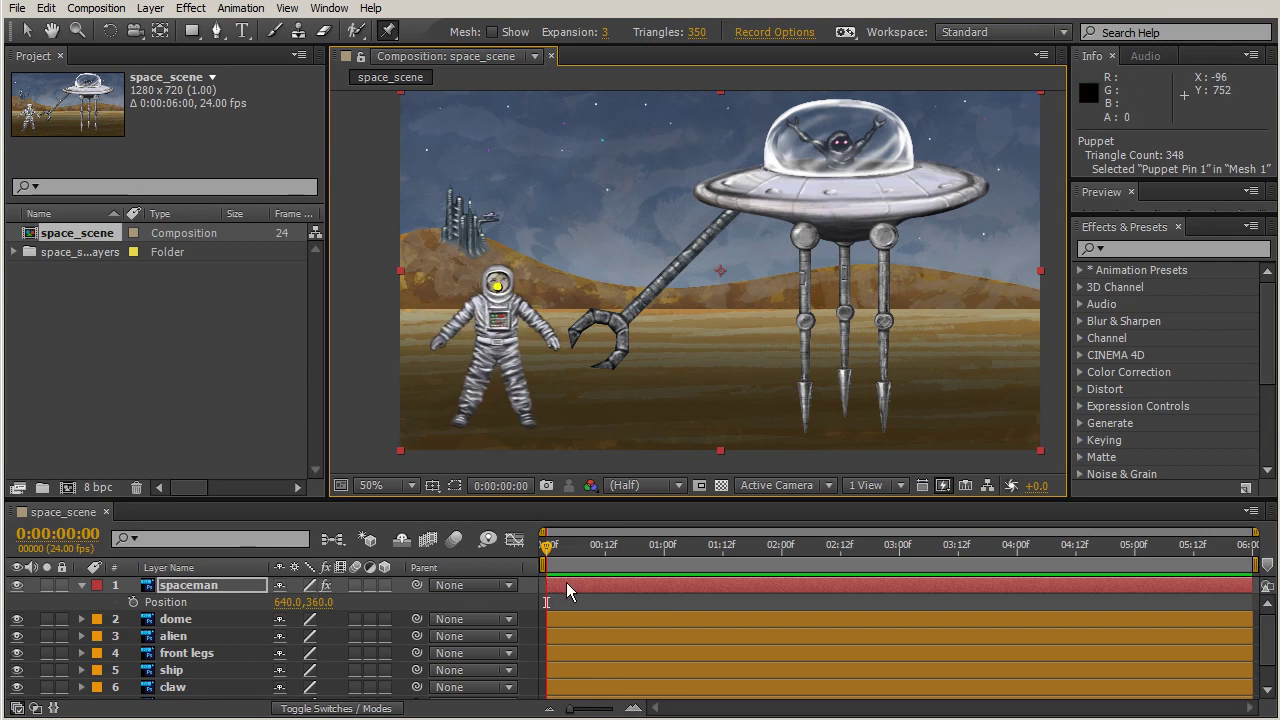
Show the spaceman layer's effects and reset its Puppet effect
{"action": "left_click", "coordinate": [566, 590]}
{"action": "key", "text": "e"}
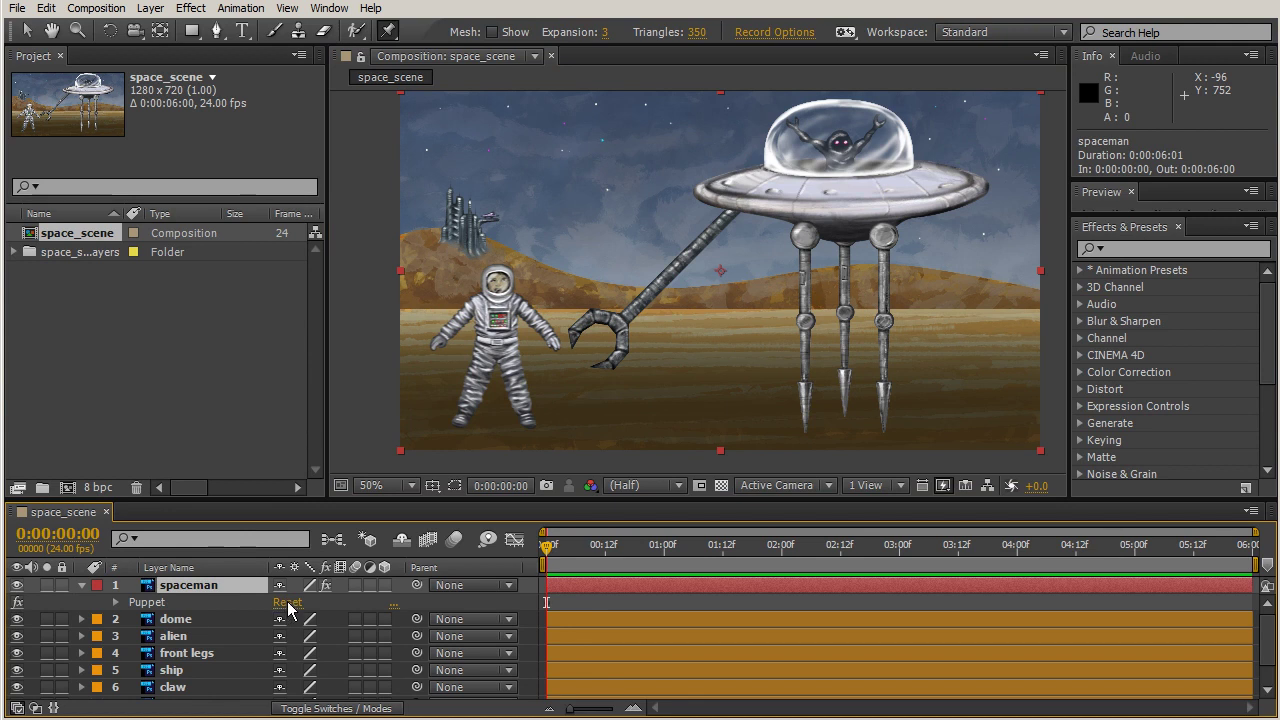
{"action": "left_click", "coordinate": [287, 602]}
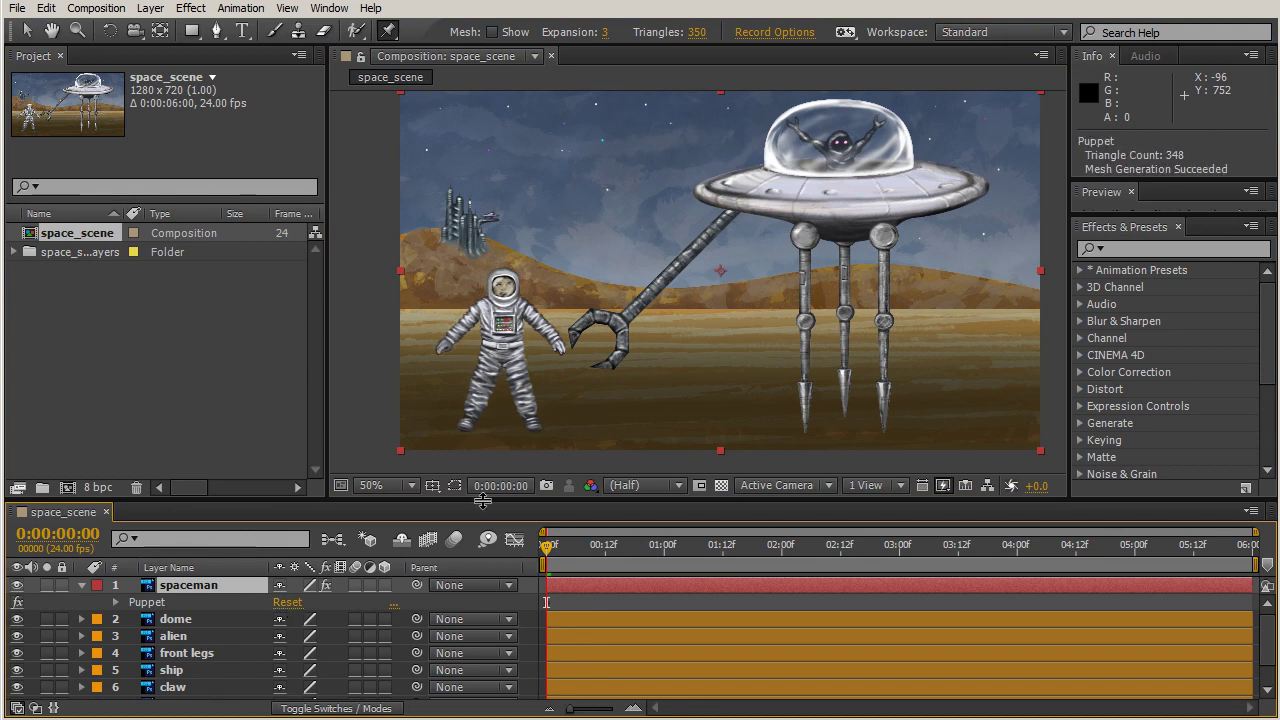
Add a Puppet pin to each of the spaceman's wrists
{"action": "left_click", "coordinate": [503, 289]}
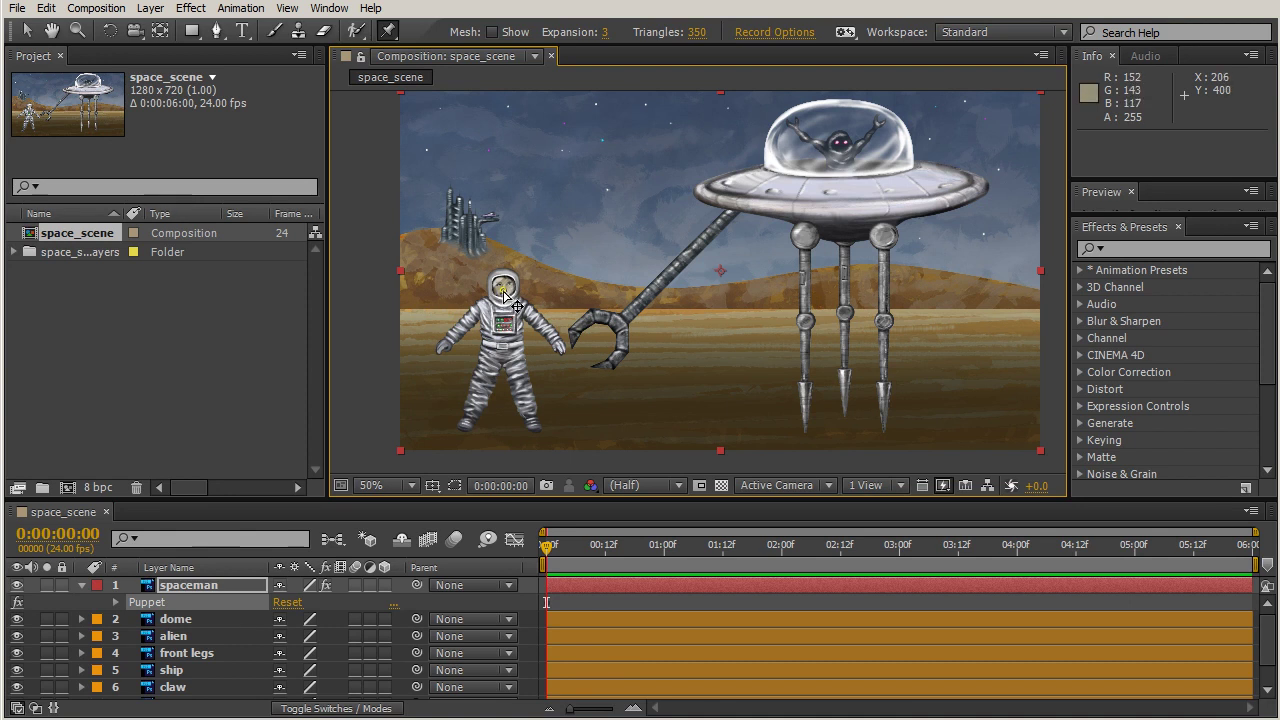
{"action": "scroll", "coordinate": [514, 290], "scroll_direction": "up", "scroll_amount": 1}
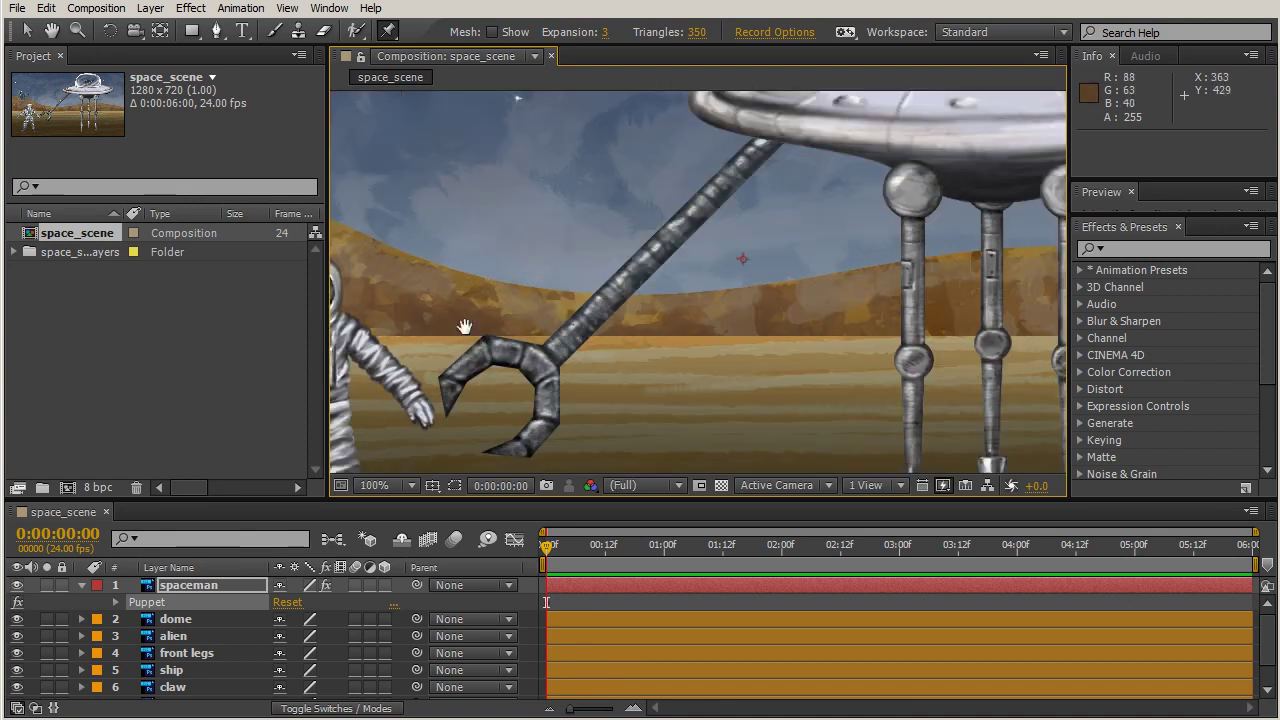
{"action": "left_click_drag", "start_coordinate": [469, 332], "coordinate": [768, 231]}
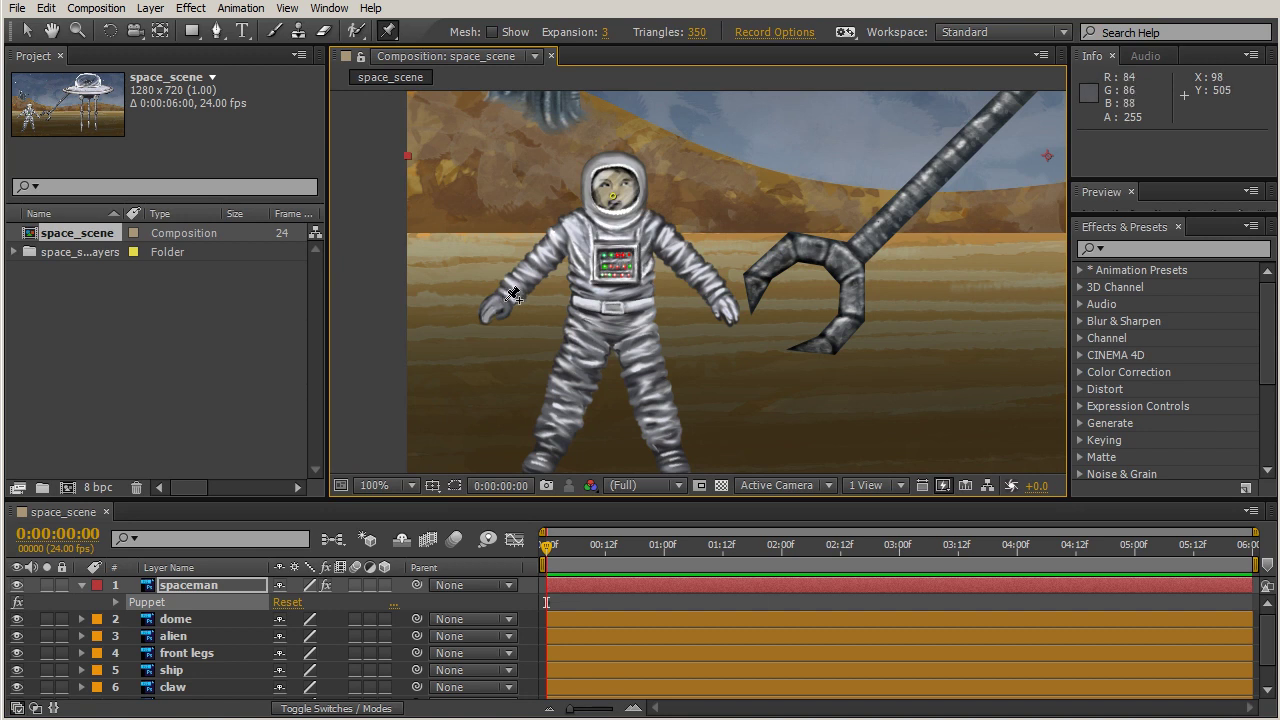
{"action": "left_click", "coordinate": [502, 295]}
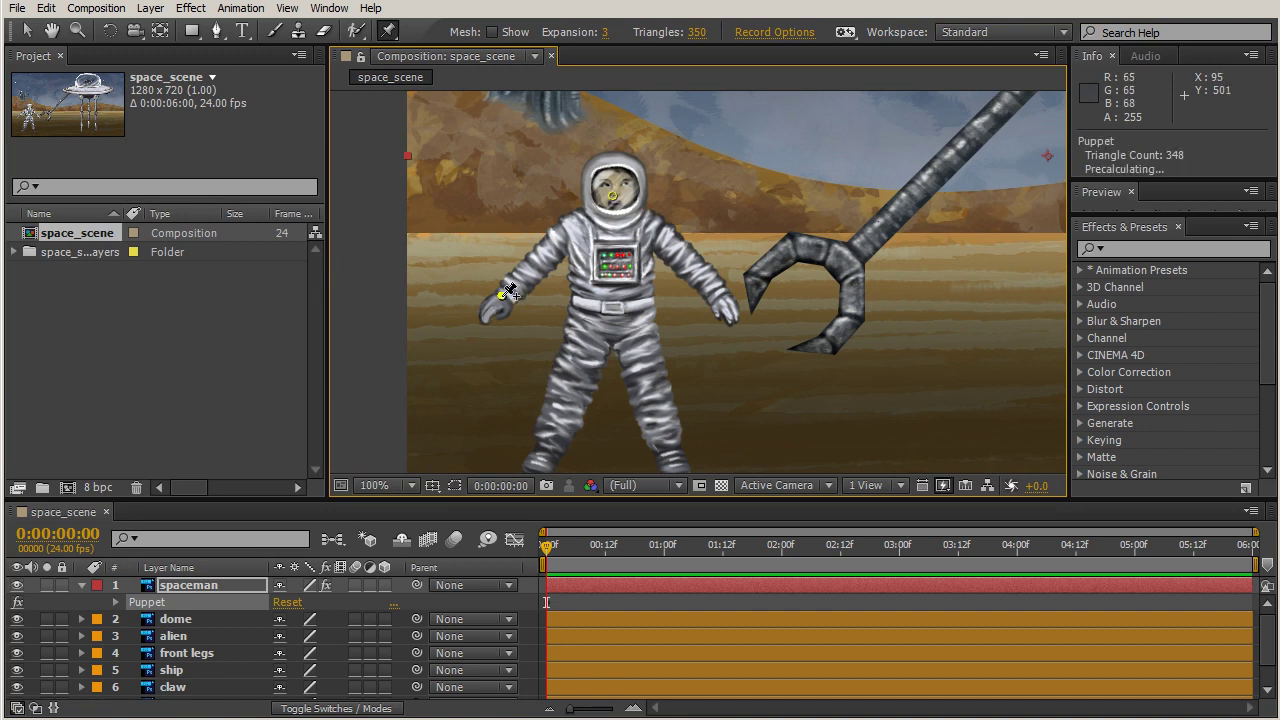
{"action": "left_click", "coordinate": [722, 298]}
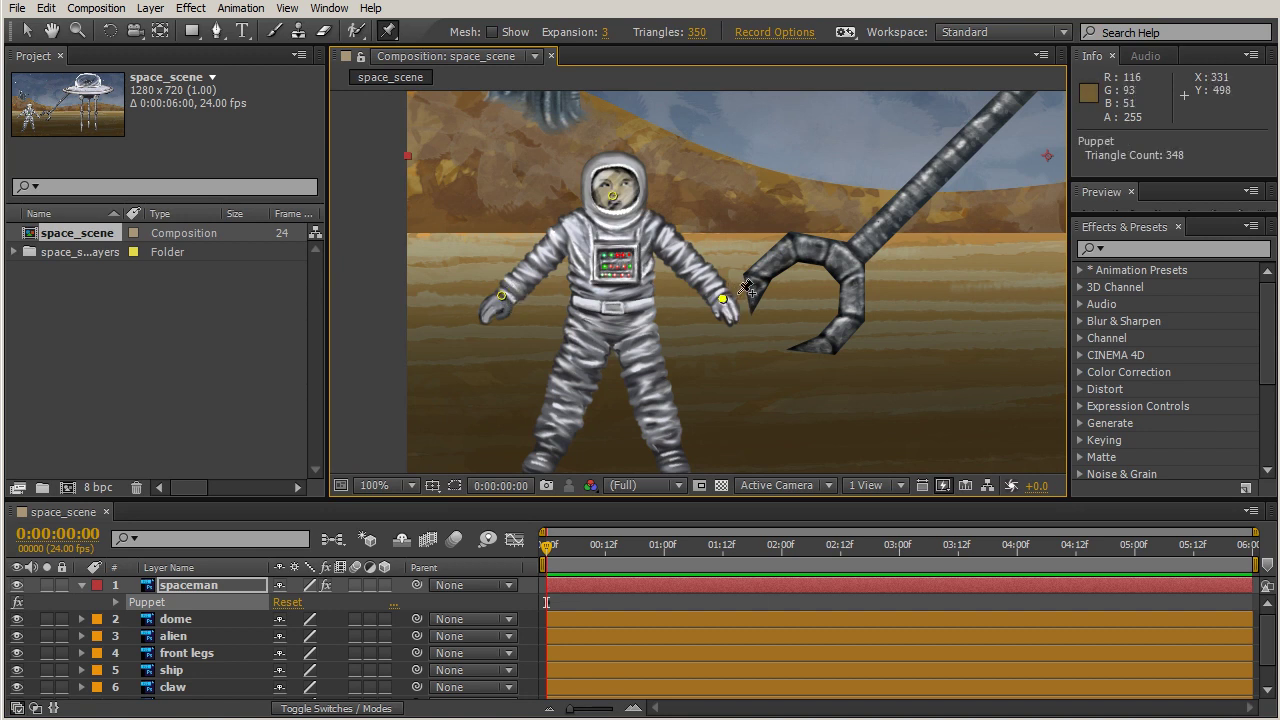
Pull the wrist pin farther from the claw inward and downward to deform the arm, with the mesh display turned on
{"action": "mouse_move", "coordinate": [498, 297]}
{"action": "left_mouse_down"}
{"action": "mouse_move", "coordinate": [515, 335]}
{"action": "mouse_move", "coordinate": [503, 225]}
{"action": "mouse_move", "coordinate": [509, 285]}
{"action": "mouse_move", "coordinate": [522, 269]}
{"action": "mouse_move", "coordinate": [496, 288]}
{"action": "mouse_move", "coordinate": [515, 290]}
{"action": "left_mouse_up"}
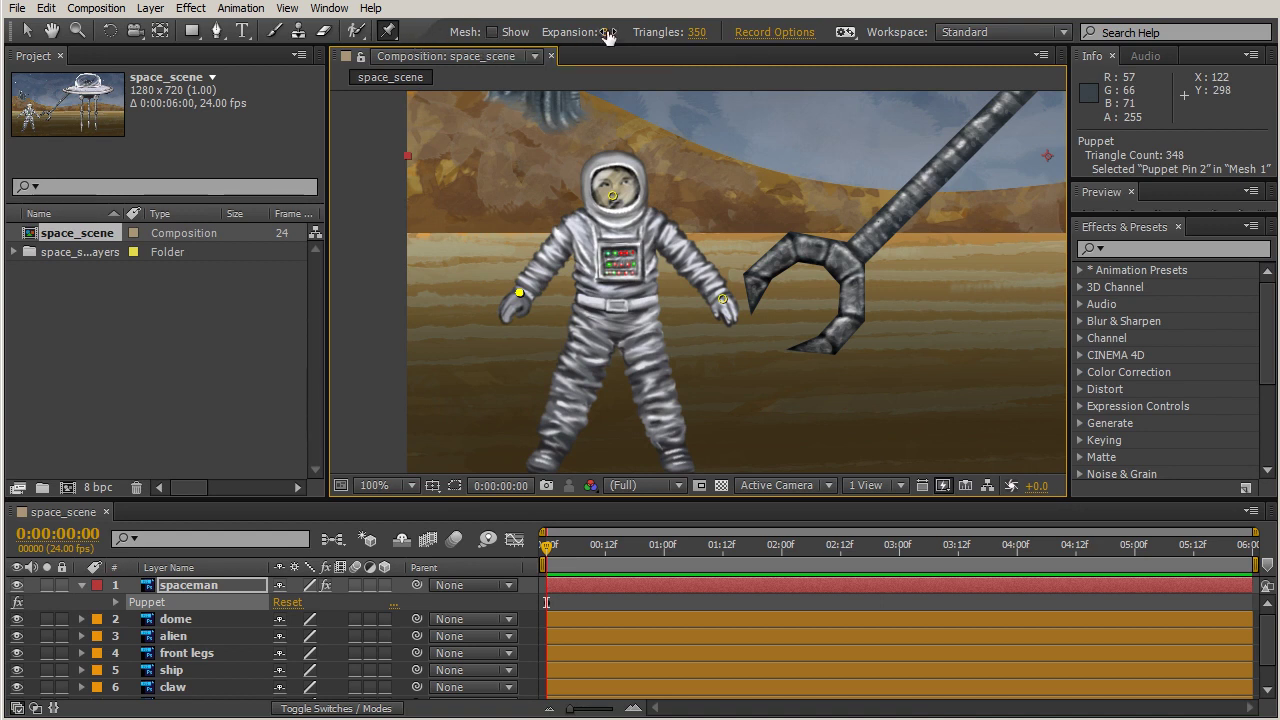
{"action": "left_click", "coordinate": [491, 32]}
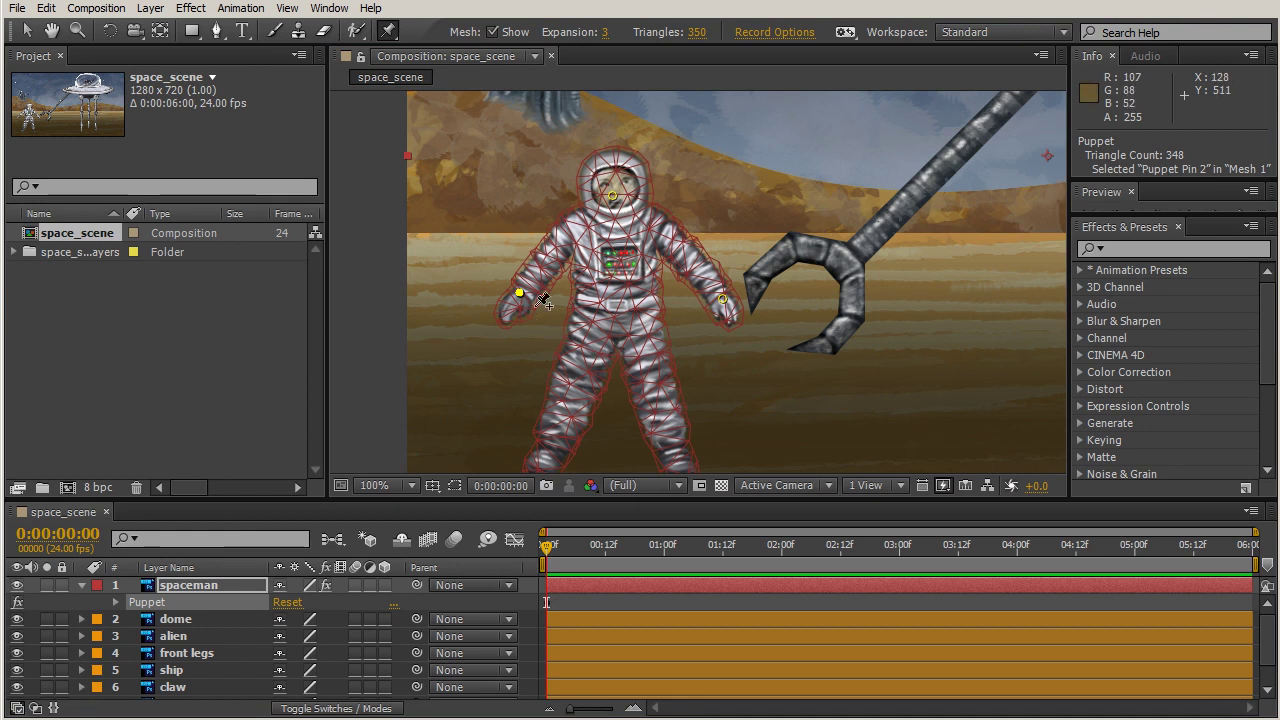
{"action": "left_click_drag", "start_coordinate": [520, 296], "coordinate": [527, 318]}
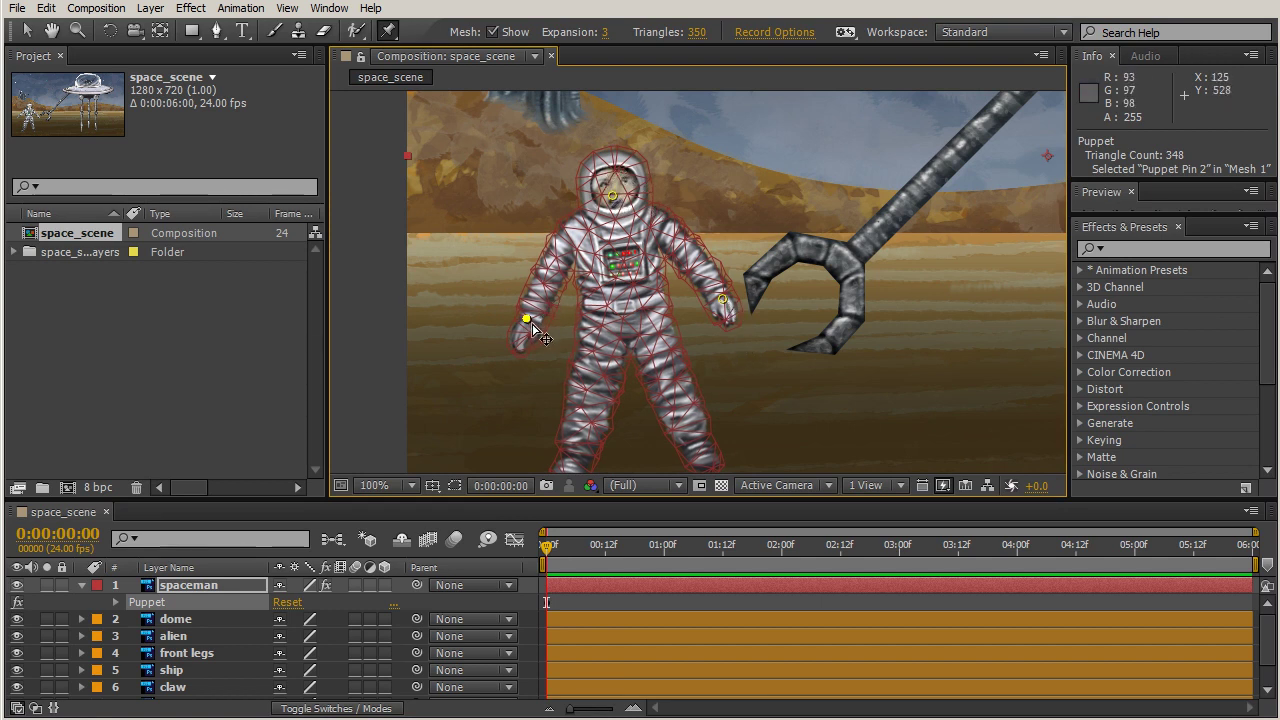
Move the wrist pin farther from the claw back outward, and add Puppet pins to both knees, feet and shoulders
{"action": "mouse_move", "coordinate": [527, 322]}
{"action": "left_mouse_down"}
{"action": "mouse_move", "coordinate": [510, 345]}
{"action": "mouse_move", "coordinate": [517, 299]}
{"action": "left_mouse_up"}
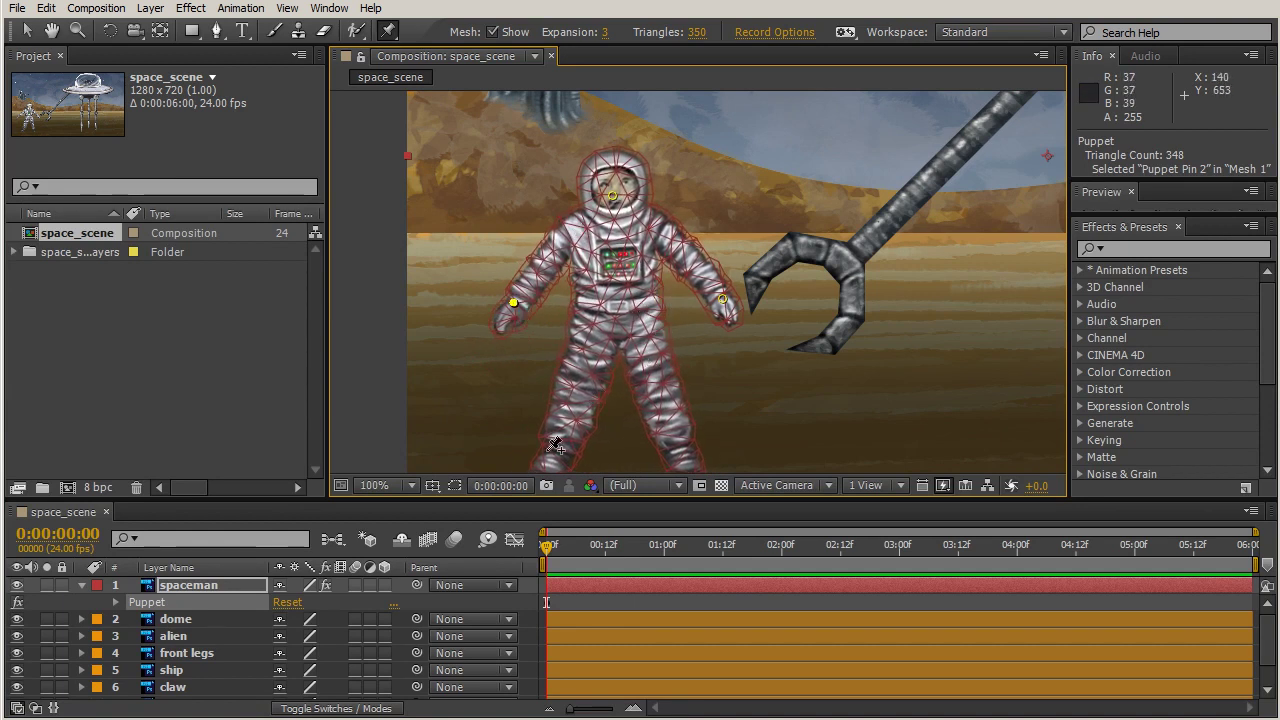
{"action": "left_click", "coordinate": [570, 409]}
{"action": "left_click", "coordinate": [666, 399]}
{"action": "key", "text": "comma"}
{"action": "left_click", "coordinate": [622, 374]}
{"action": "key", "text": "period"}
{"action": "left_click", "coordinate": [645, 222]}
{"action": "left_click", "coordinate": [579, 226]}
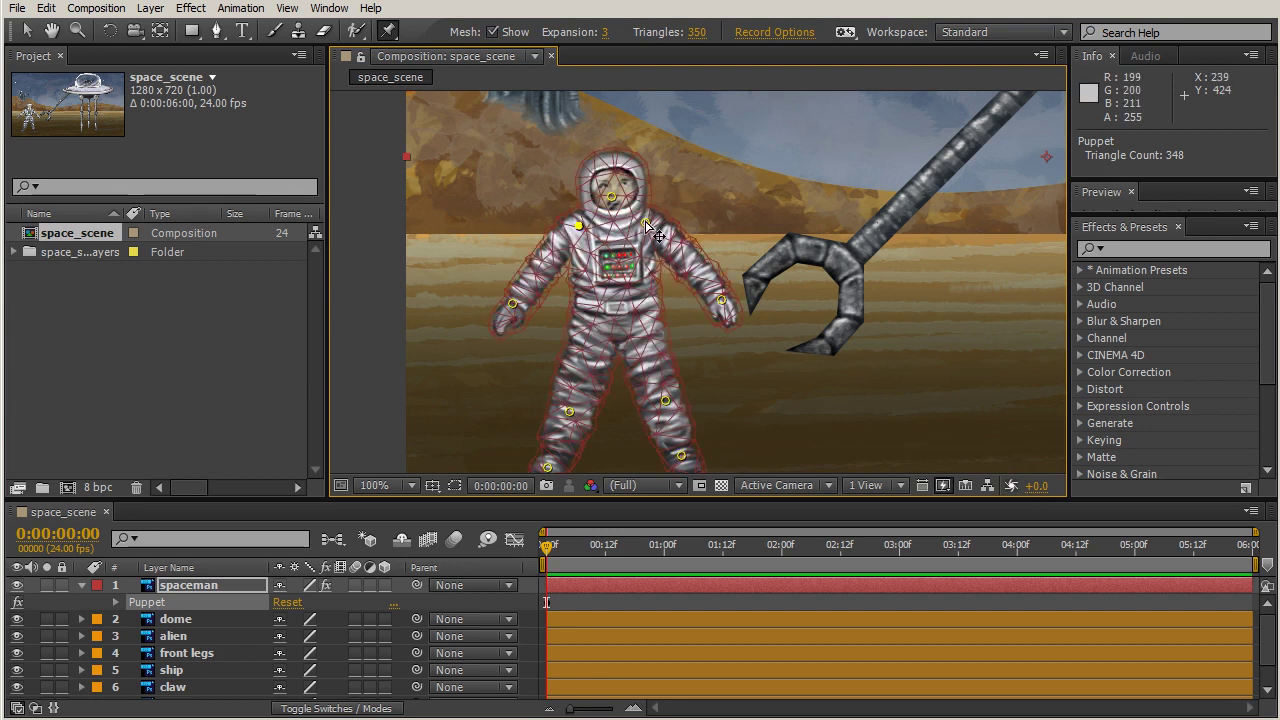
Pull the two shoulder pins apart and lower both wrist pins so the spaceman's arms hang down
{"action": "left_click_drag", "start_coordinate": [647, 221], "coordinate": [671, 225]}
{"action": "left_click_drag", "start_coordinate": [580, 226], "coordinate": [544, 226]}
{"action": "left_click_drag", "start_coordinate": [723, 301], "coordinate": [724, 367]}
{"action": "left_click_drag", "start_coordinate": [512, 304], "coordinate": [494, 371]}
Pull both foot pins downward to stretch the spaceman's lower legs
{"action": "scroll", "coordinate": [620, 207], "scroll_direction": "down", "scroll_amount": 3}
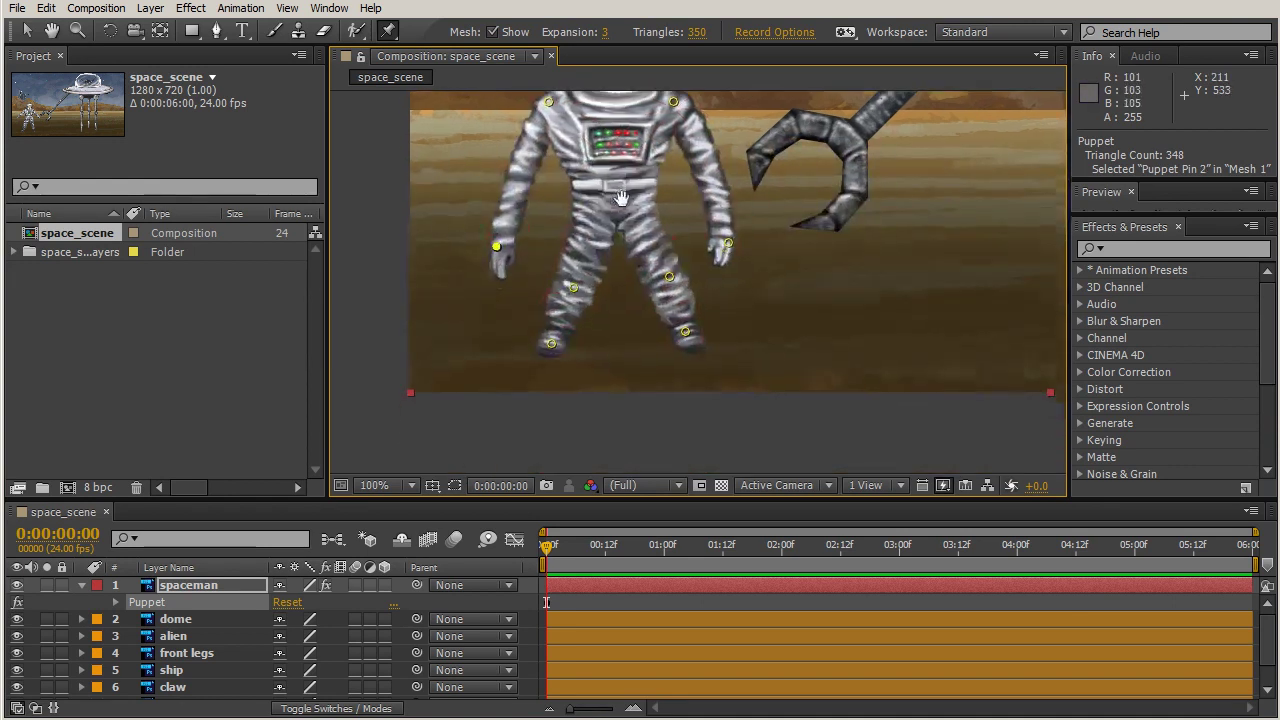
{"action": "left_click_drag", "start_coordinate": [551, 339], "coordinate": [562, 376]}
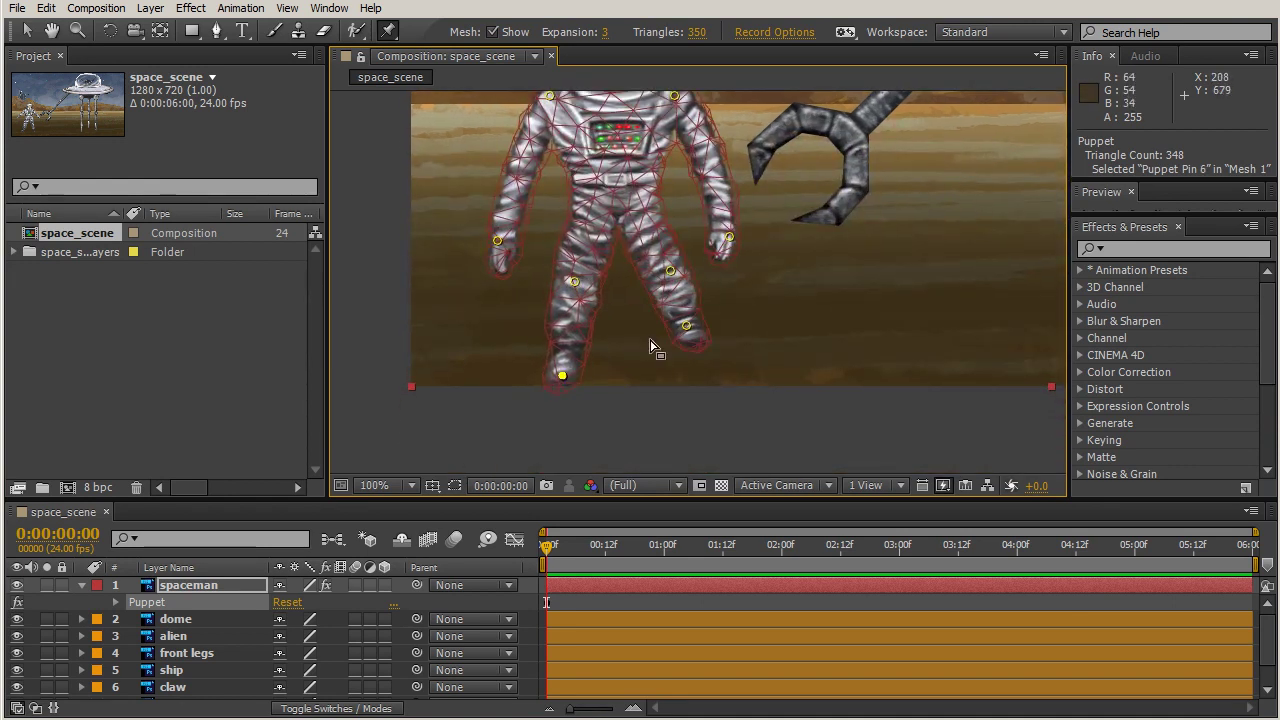
{"action": "left_click_drag", "start_coordinate": [688, 336], "coordinate": [687, 368]}
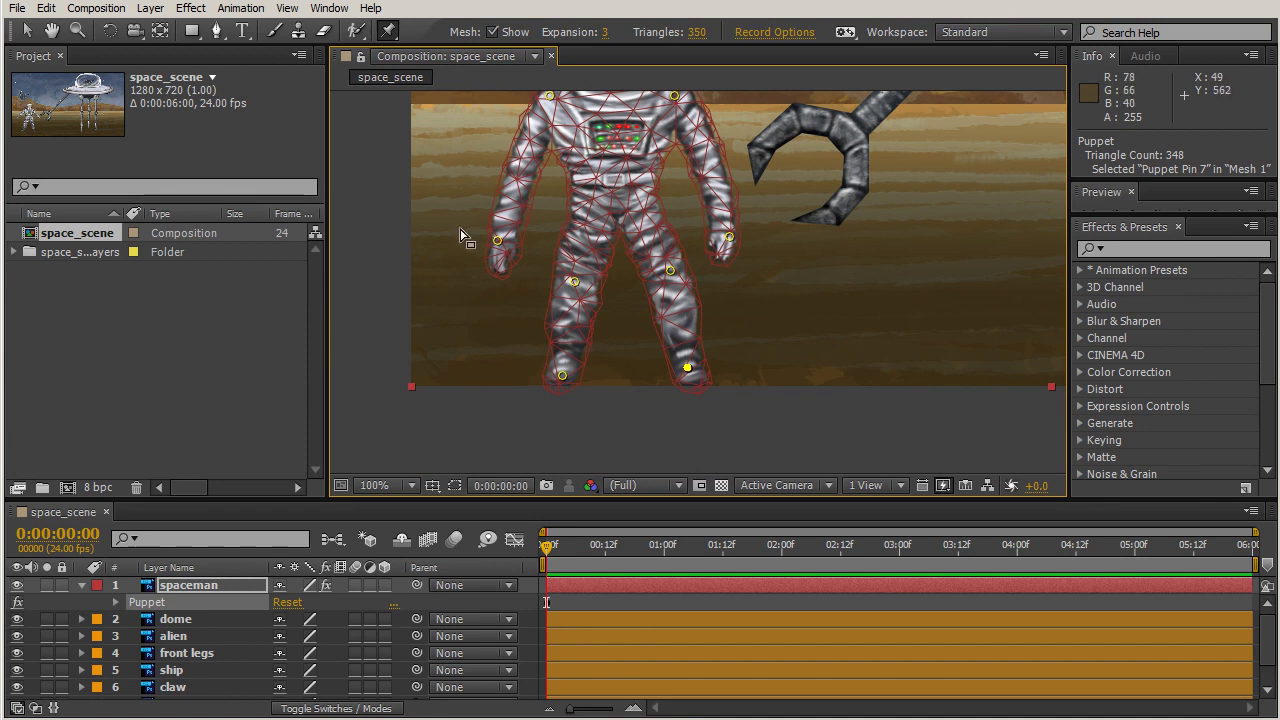
Select both wrist pins and both knee pins together and shift them slightly away from the claw
{"action": "left_click_drag", "start_coordinate": [462, 224], "coordinate": [778, 306]}
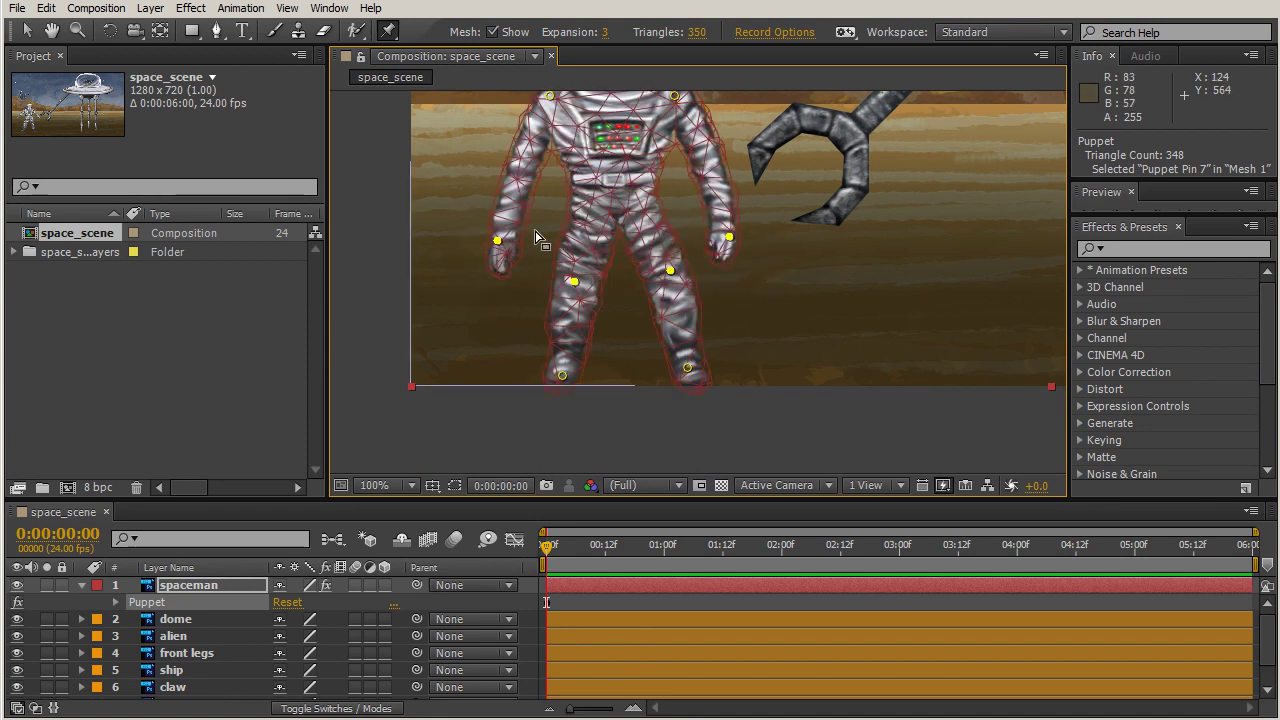
{"action": "scroll", "coordinate": [520, 270], "scroll_direction": "up", "scroll_amount": 3}
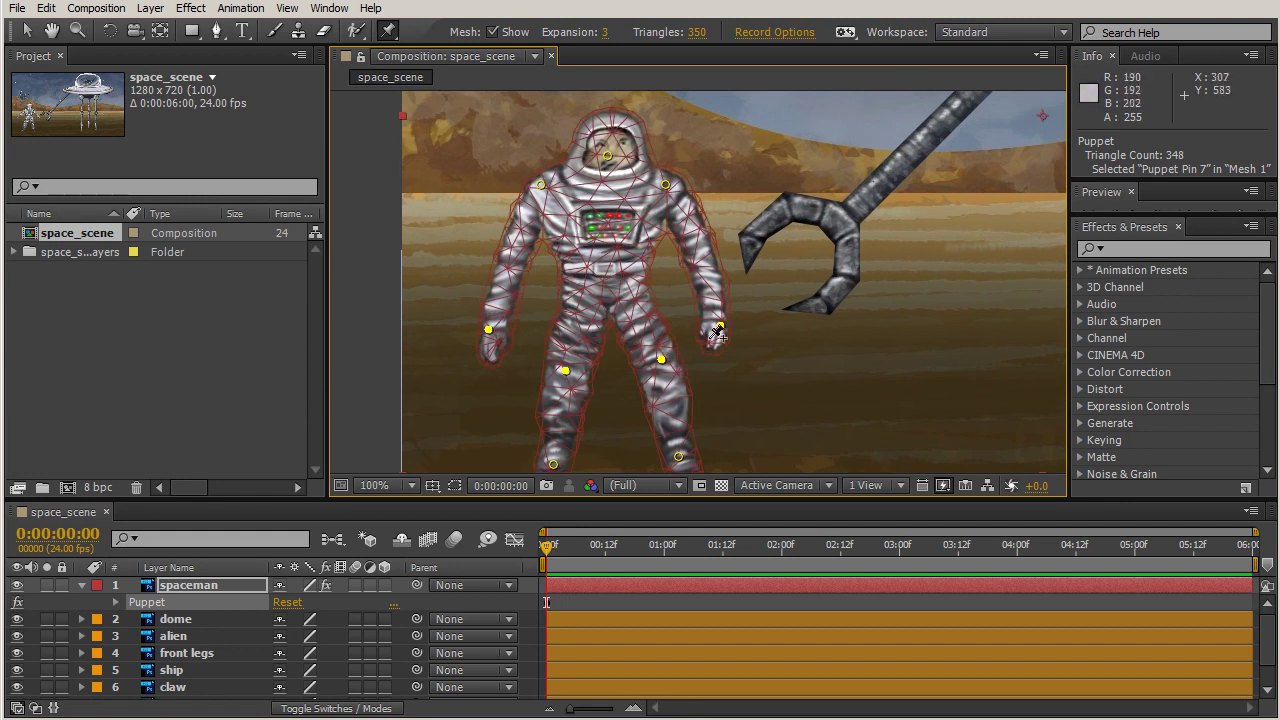
{"action": "mouse_move", "coordinate": [490, 338]}
{"action": "left_mouse_down"}
{"action": "mouse_move", "coordinate": [493, 265]}
{"action": "mouse_move", "coordinate": [491, 364]}
{"action": "mouse_move", "coordinate": [498, 279]}
{"action": "mouse_move", "coordinate": [476, 370]}
{"action": "mouse_move", "coordinate": [541, 340]}
{"action": "mouse_move", "coordinate": [440, 347]}
{"action": "mouse_move", "coordinate": [536, 336]}
{"action": "mouse_move", "coordinate": [474, 338]}
{"action": "left_mouse_up"}
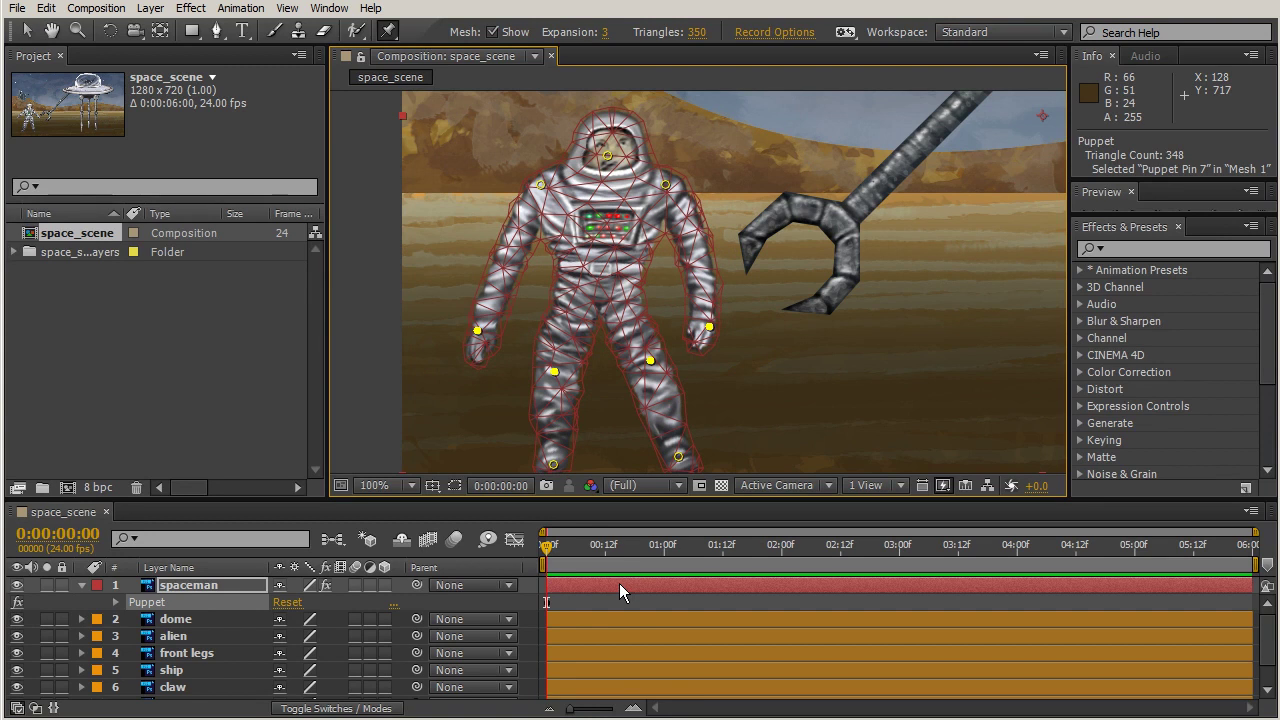
Expand the Puppet effect down to Mesh 1's Deform group and examine its list of Puppet pins
{"action": "left_click", "coordinate": [115, 602]}
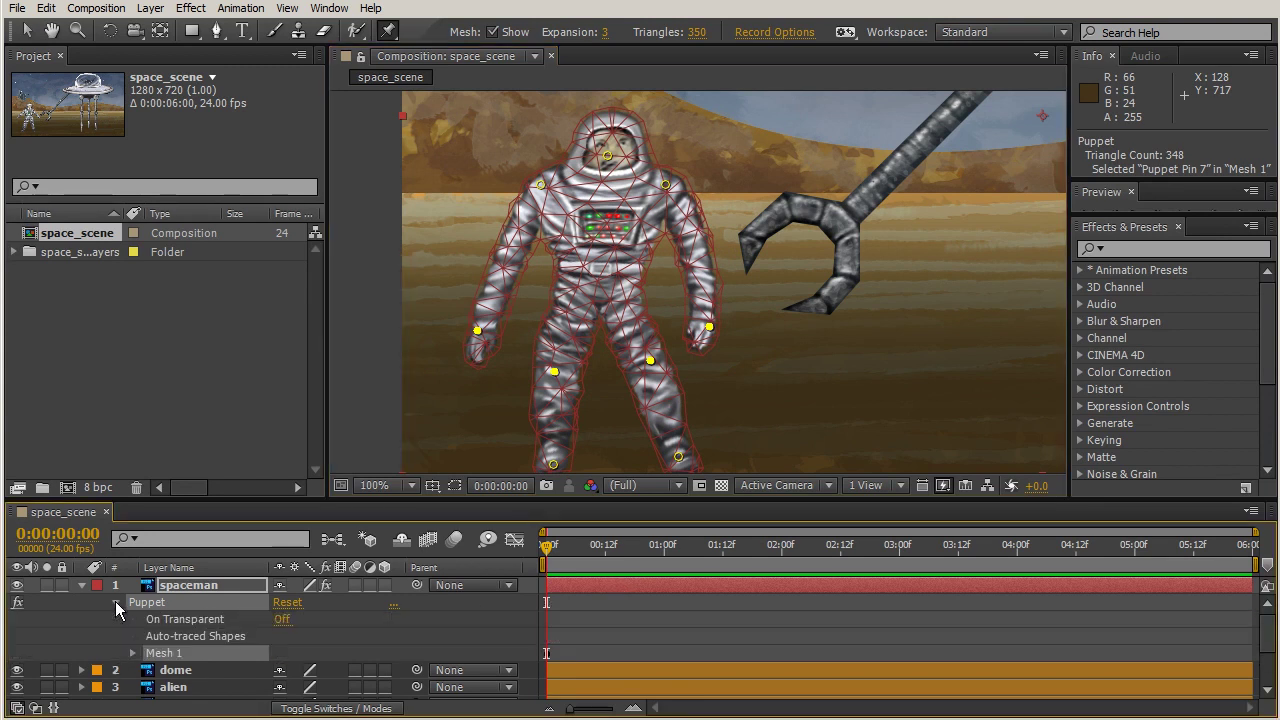
{"action": "left_click", "coordinate": [132, 652]}
{"action": "scroll", "coordinate": [131, 651], "scroll_direction": "down", "scroll_amount": 2}
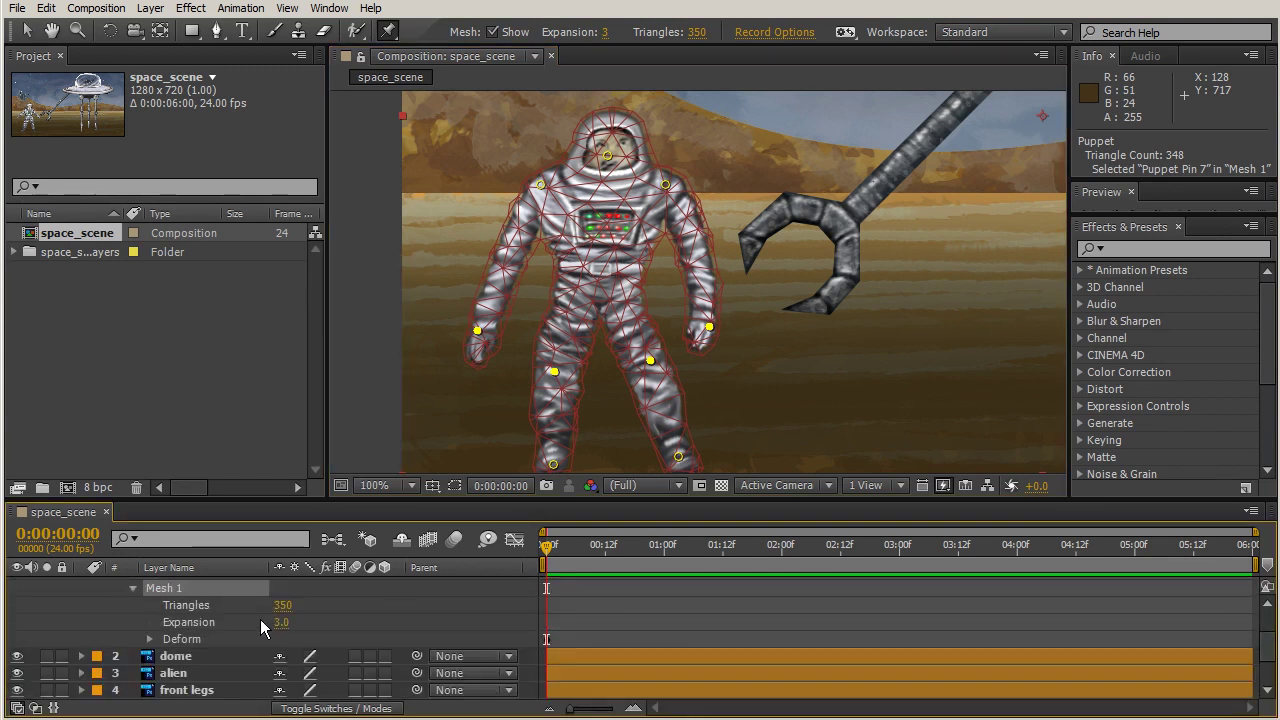
{"action": "left_click", "coordinate": [150, 639]}
{"action": "scroll", "coordinate": [403, 640], "scroll_direction": "down", "scroll_amount": 2}
{"action": "scroll", "coordinate": [245, 602], "scroll_direction": "down", "scroll_amount": 3}
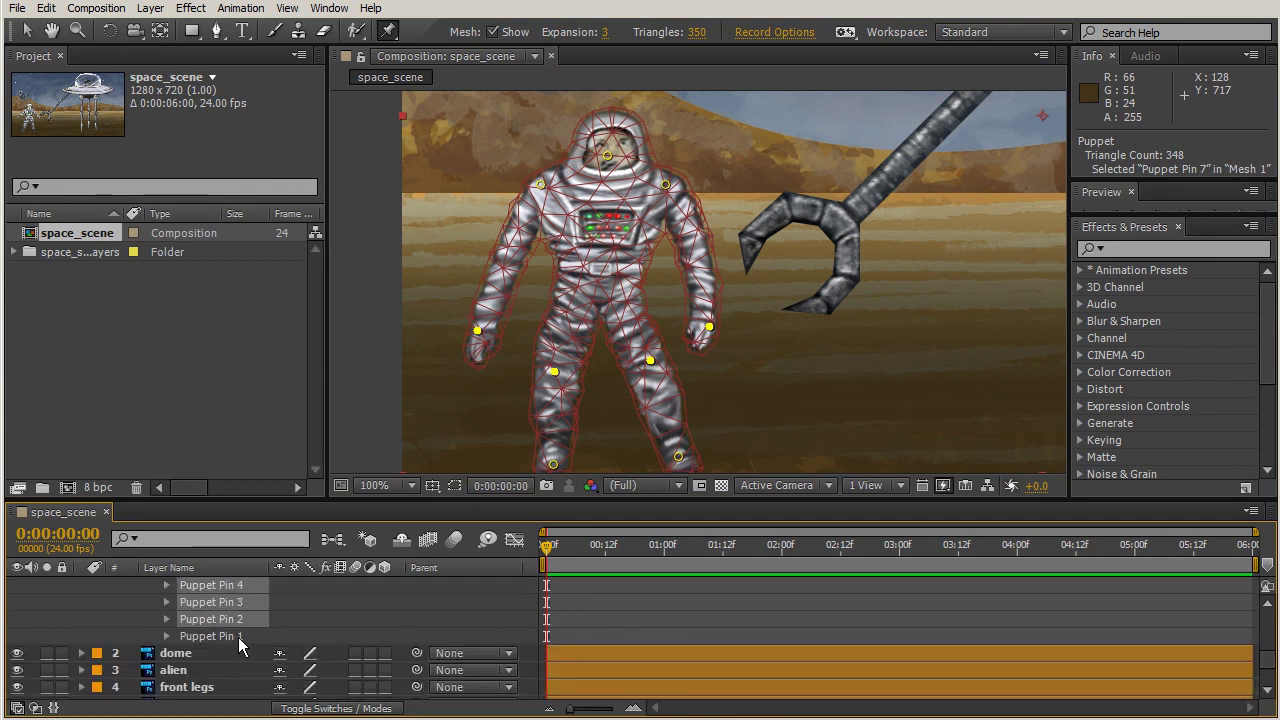
{"action": "scroll", "coordinate": [238, 637], "scroll_direction": "up", "scroll_amount": 2}
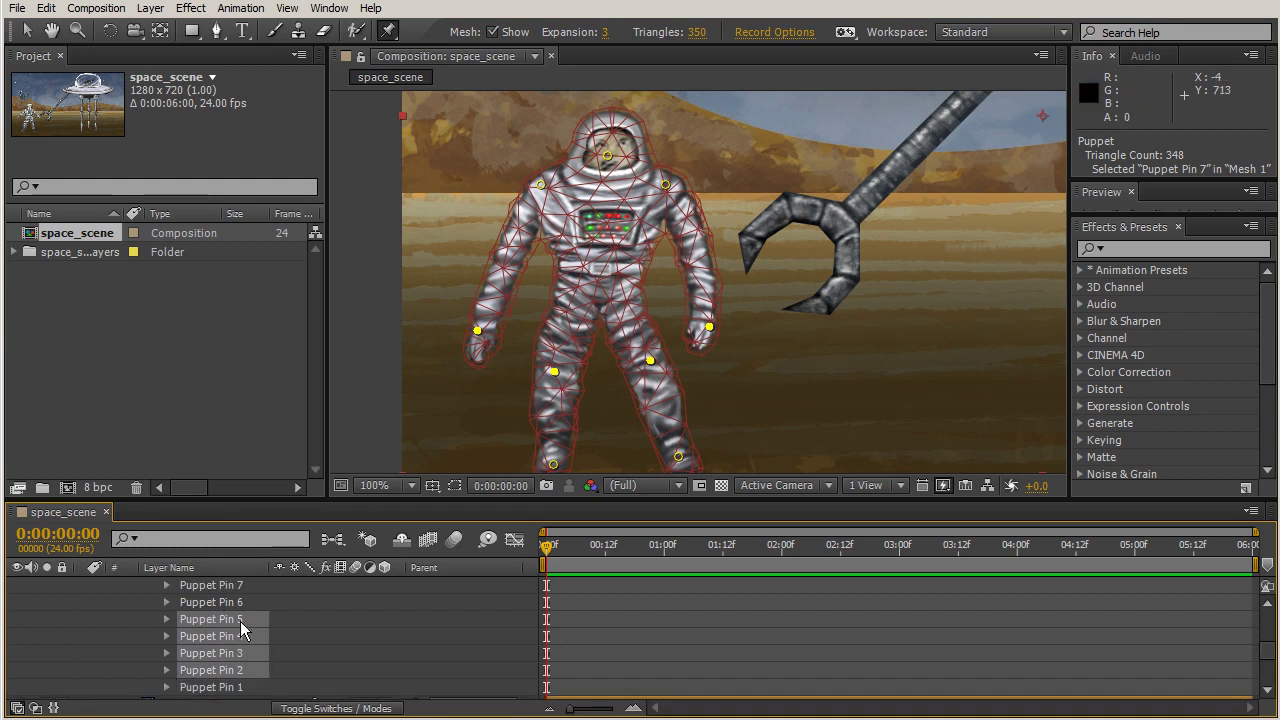
Select Puppet Pin 6 and Puppet Pin 1 in the layer's properties, and reveal Pin 1's Position keyframe with the full property name readable
{"action": "left_click", "coordinate": [230, 604]}
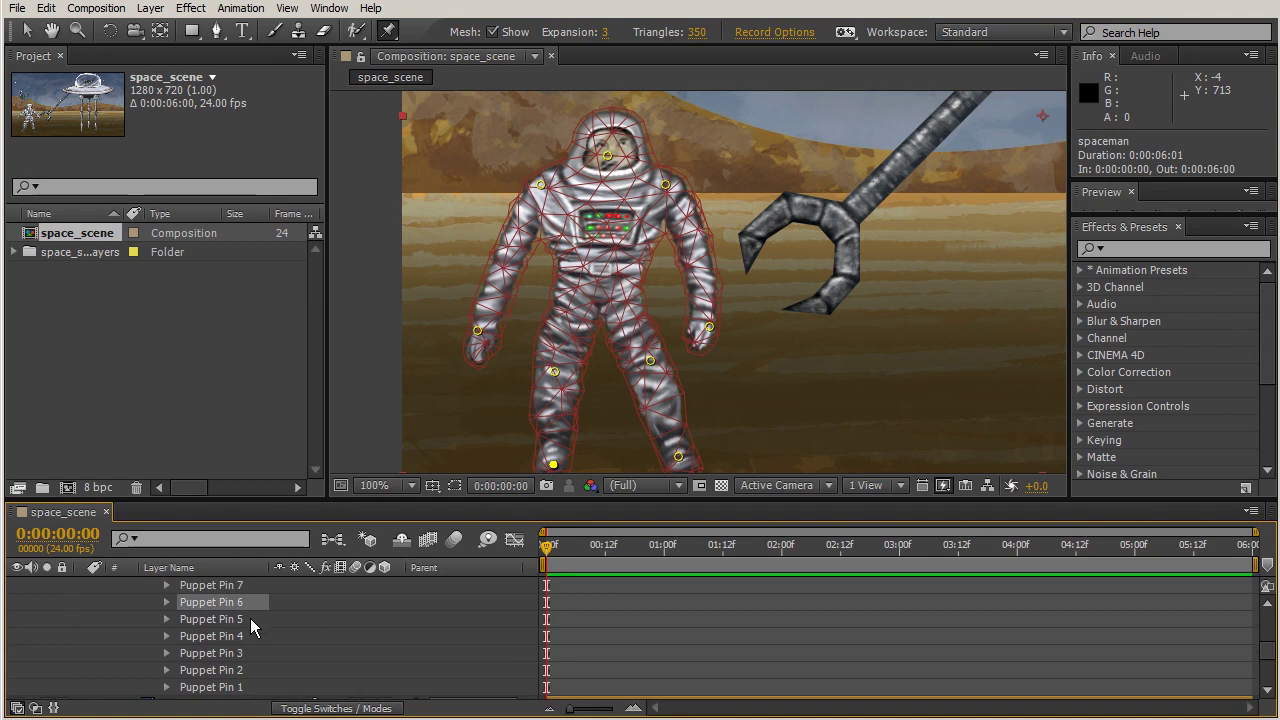
{"action": "scroll", "coordinate": [250, 618], "scroll_direction": "down", "scroll_amount": 2}
{"action": "left_click", "coordinate": [217, 636]}
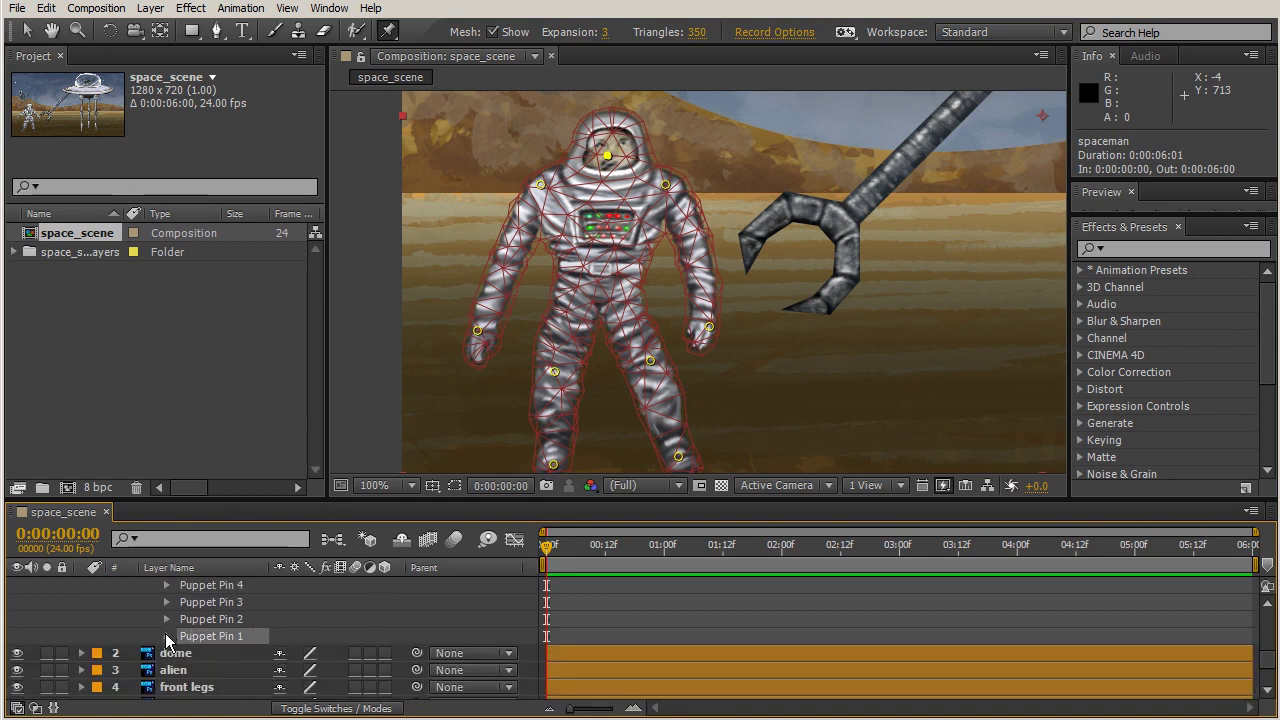
{"action": "left_click", "coordinate": [167, 636]}
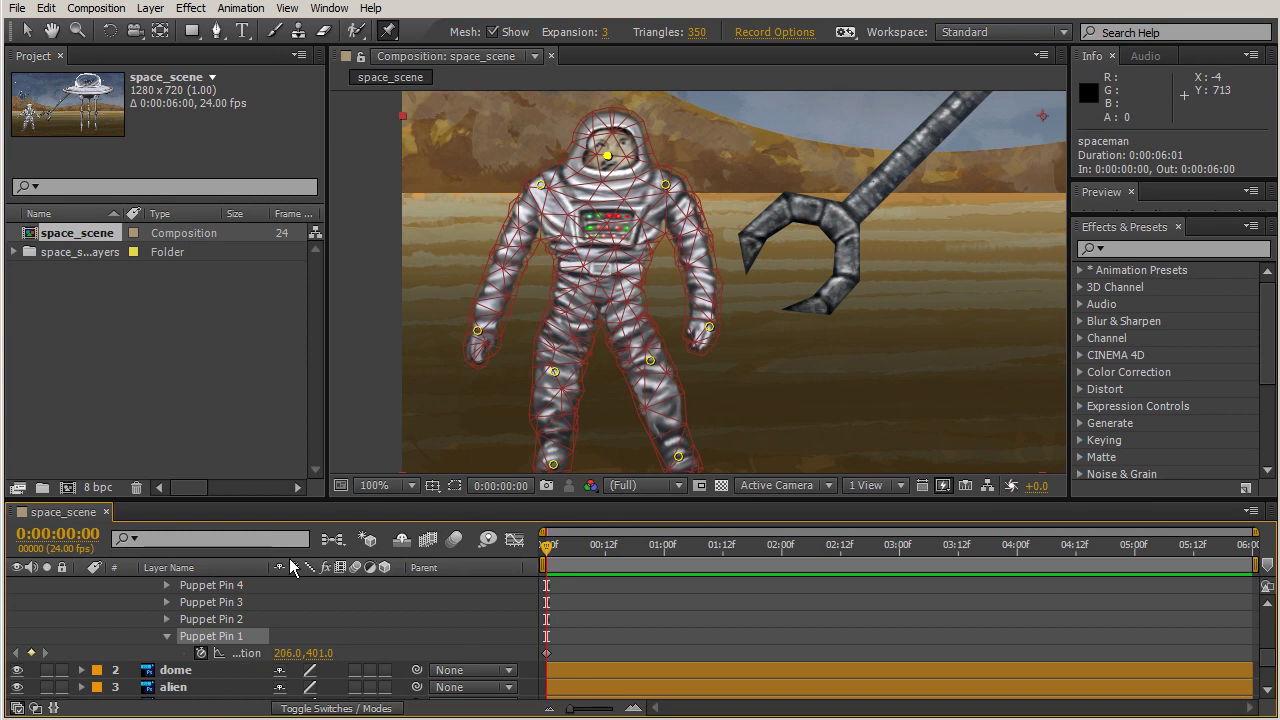
{"action": "left_click_drag", "start_coordinate": [268, 567], "coordinate": [304, 567]}
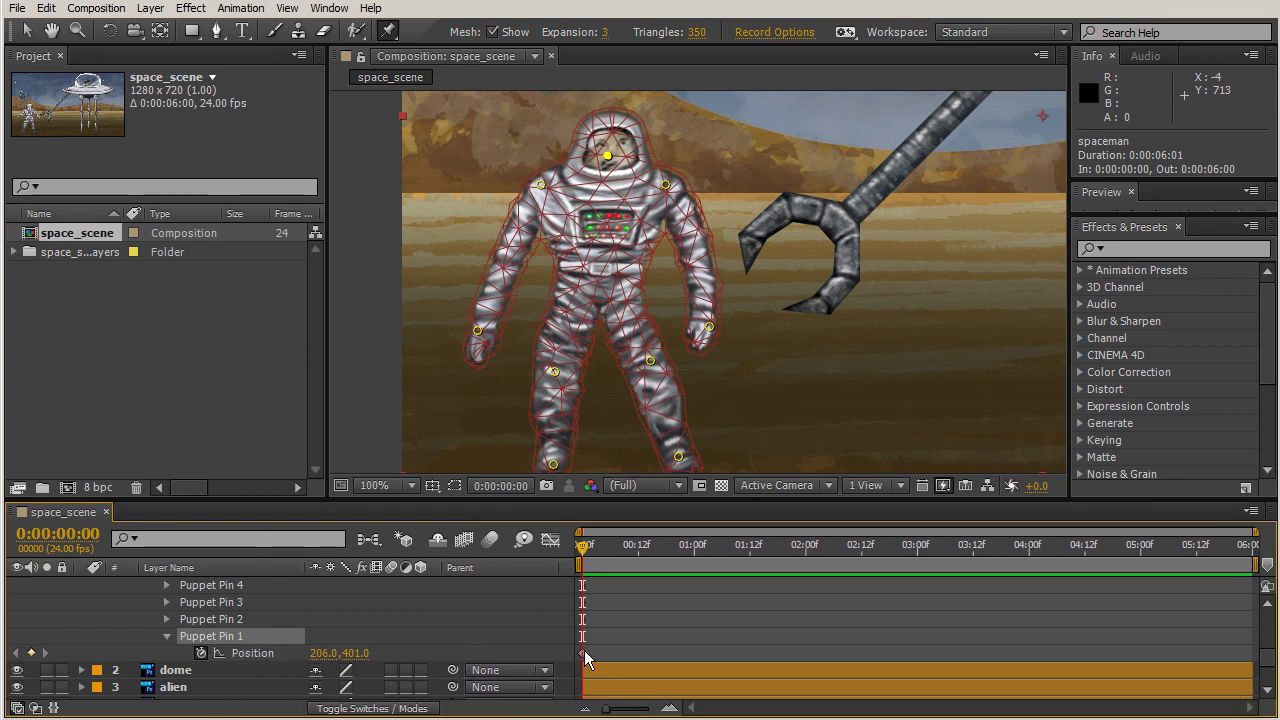
{"action": "mouse_move", "coordinate": [581, 651]}
At 0:00:00:18 shift the face, claw-side shoulder and claw-side knee pins, and at 0:00:01:09 move that shoulder pin inward and up
{"action": "left_click_drag", "start_coordinate": [583, 545], "coordinate": [668, 543]}
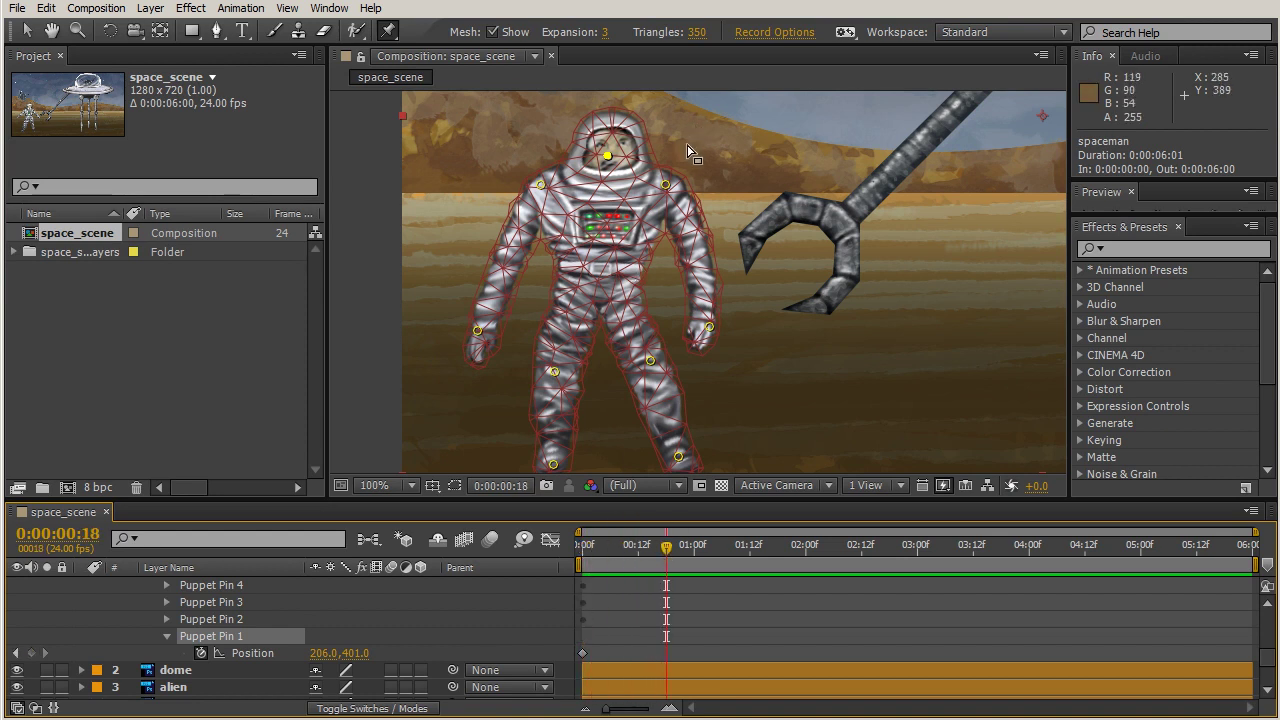
{"action": "left_click_drag", "start_coordinate": [606, 157], "coordinate": [578, 158]}
{"action": "left_click_drag", "start_coordinate": [666, 187], "coordinate": [656, 218]}
{"action": "left_click_drag", "start_coordinate": [650, 360], "coordinate": [626, 373]}
{"action": "left_click_drag", "start_coordinate": [664, 558], "coordinate": [736, 543]}
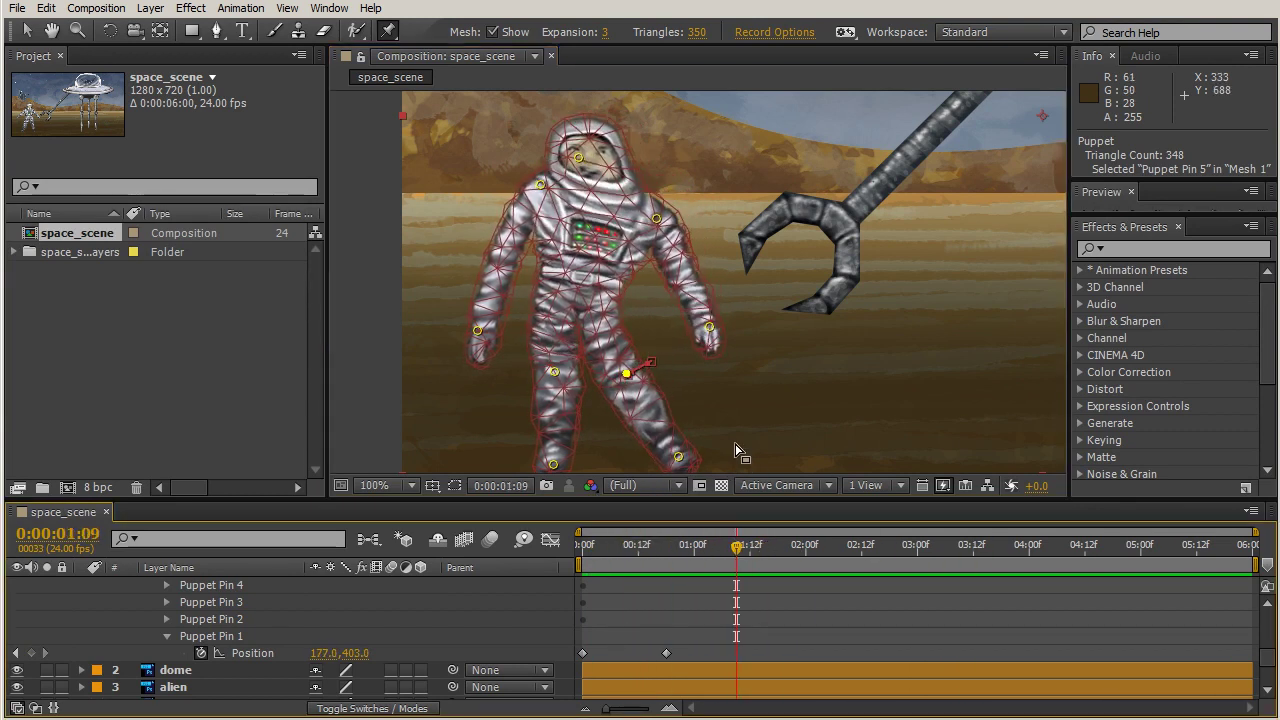
{"action": "left_click_drag", "start_coordinate": [658, 221], "coordinate": [632, 221]}
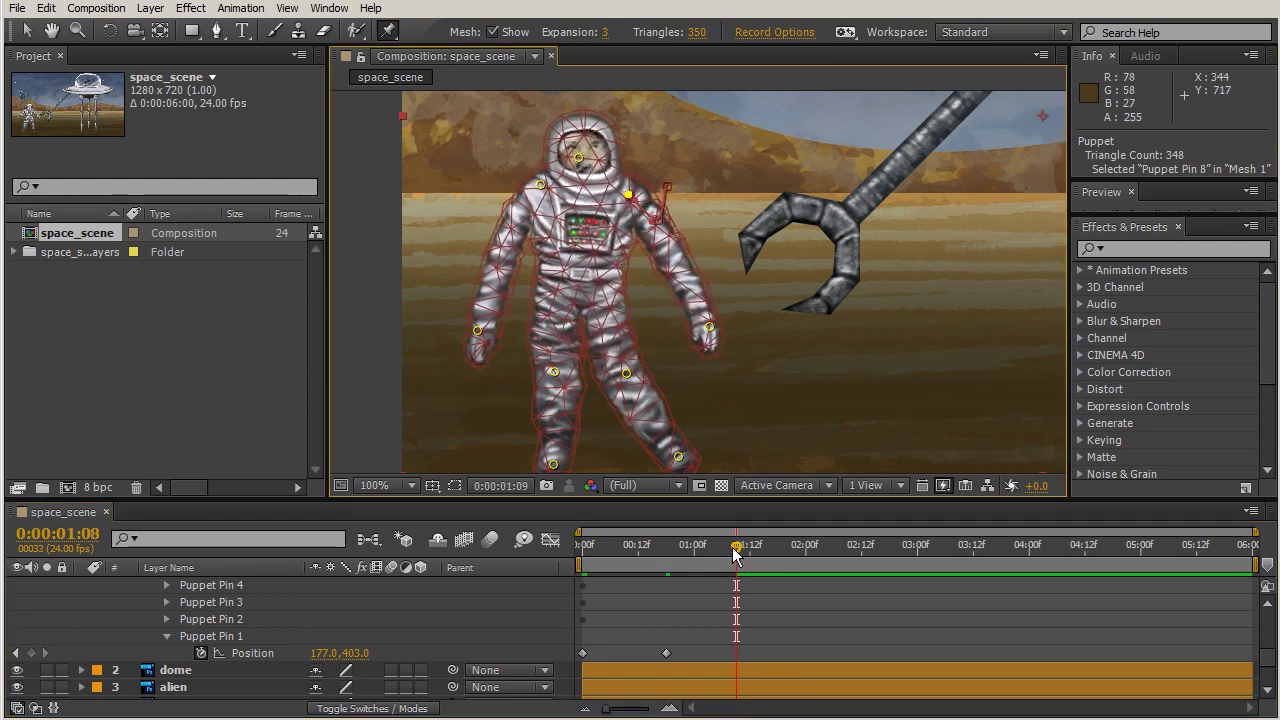
Reset the Puppet effect's pins at 0:00:02:00
{"action": "left_click_drag", "start_coordinate": [737, 544], "coordinate": [805, 514]}
{"action": "scroll", "coordinate": [459, 621], "scroll_direction": "up", "scroll_amount": 3}
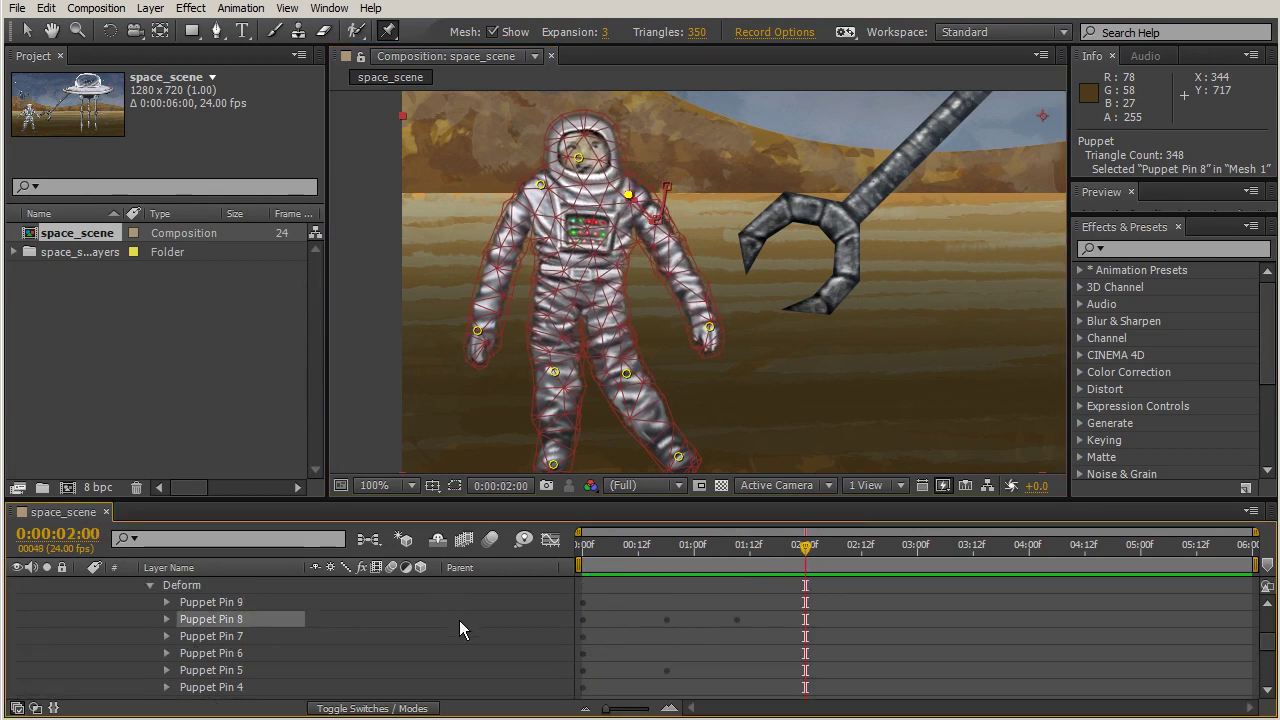
{"action": "scroll", "coordinate": [381, 609], "scroll_direction": "up", "scroll_amount": 1}
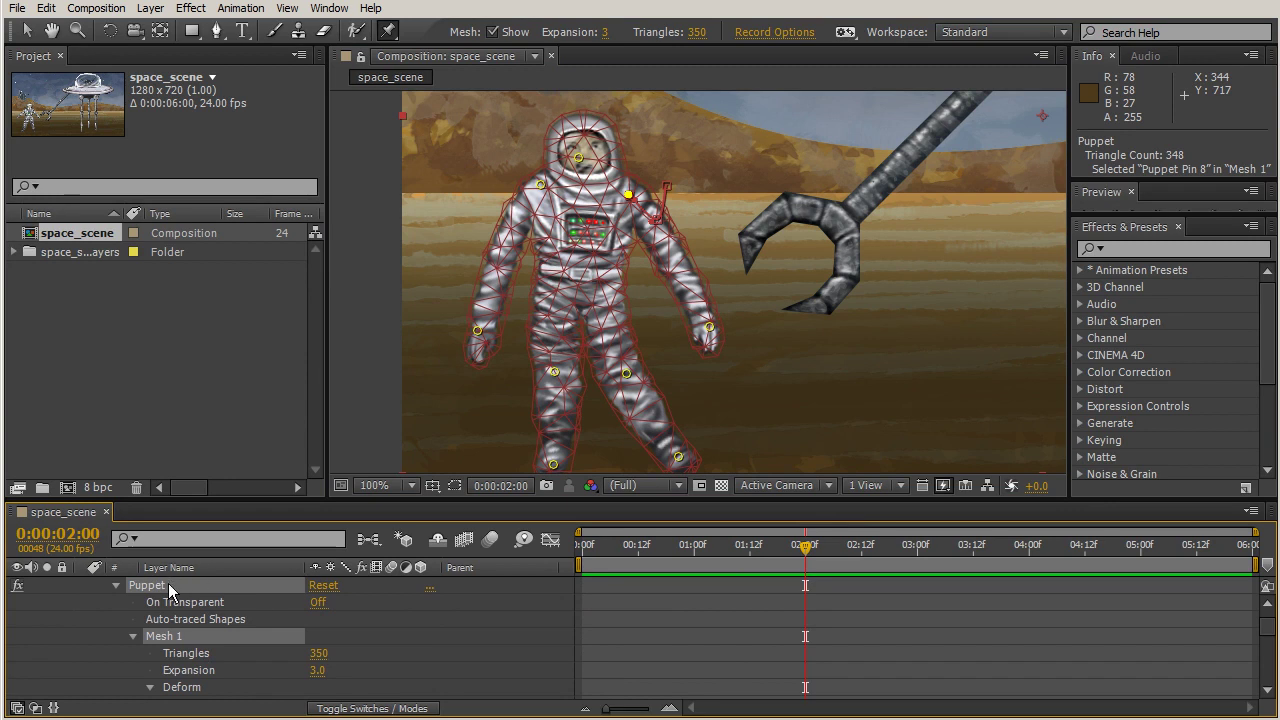
{"action": "left_click", "coordinate": [333, 592]}
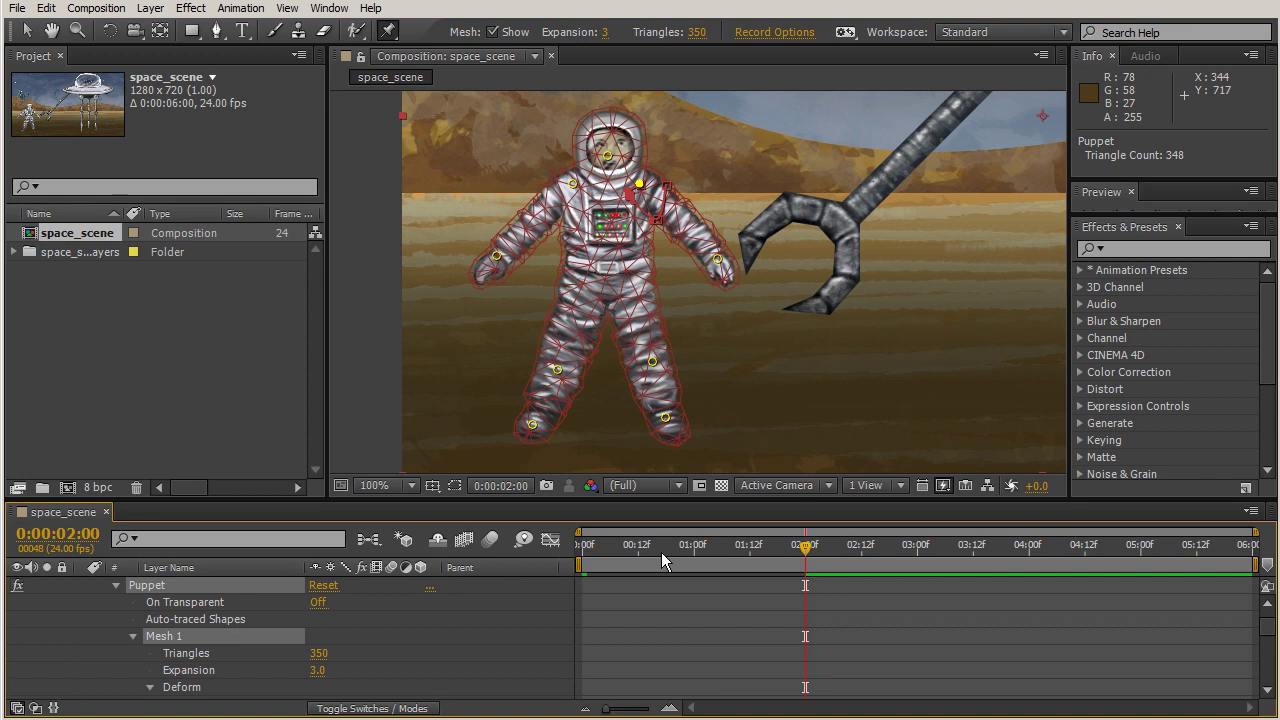
At 0:00:02:12, bring the two foot pins closer together and raise both wrist pins to lift the arms
{"action": "left_click_drag", "start_coordinate": [805, 545], "coordinate": [860, 500]}
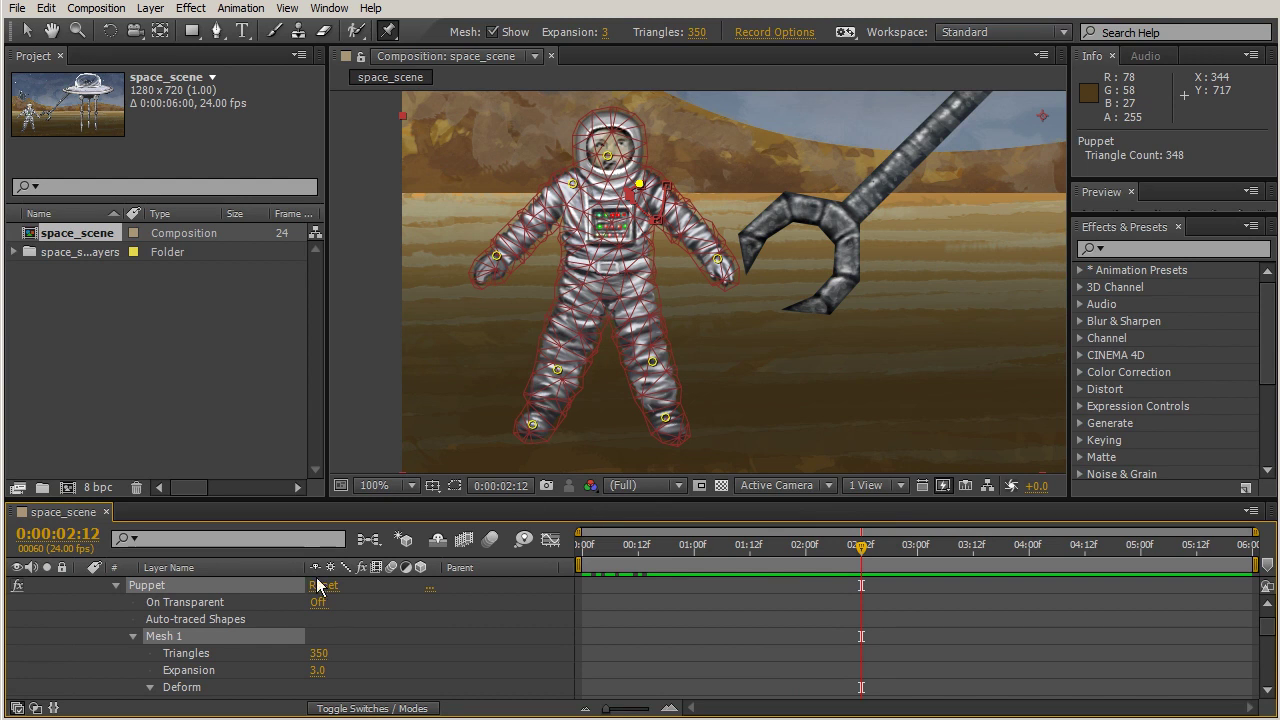
{"action": "left_click_drag", "start_coordinate": [532, 424], "coordinate": [567, 428]}
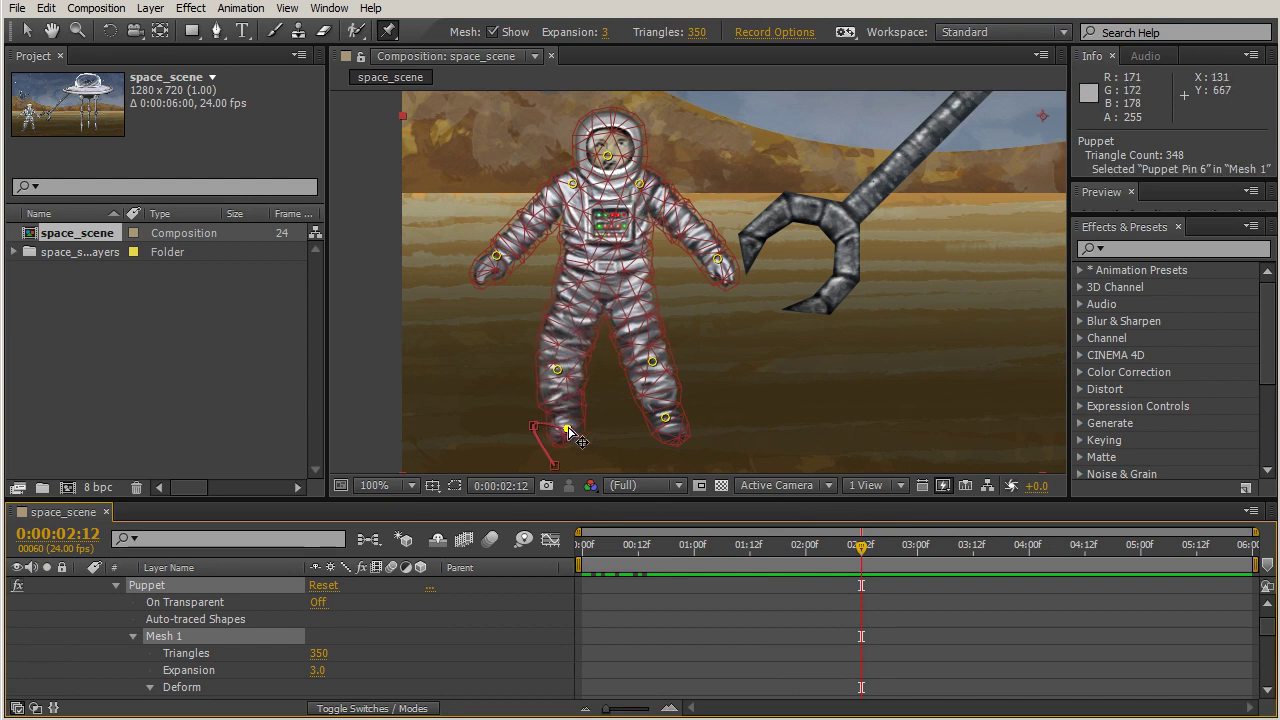
{"action": "left_click_drag", "start_coordinate": [666, 418], "coordinate": [642, 427]}
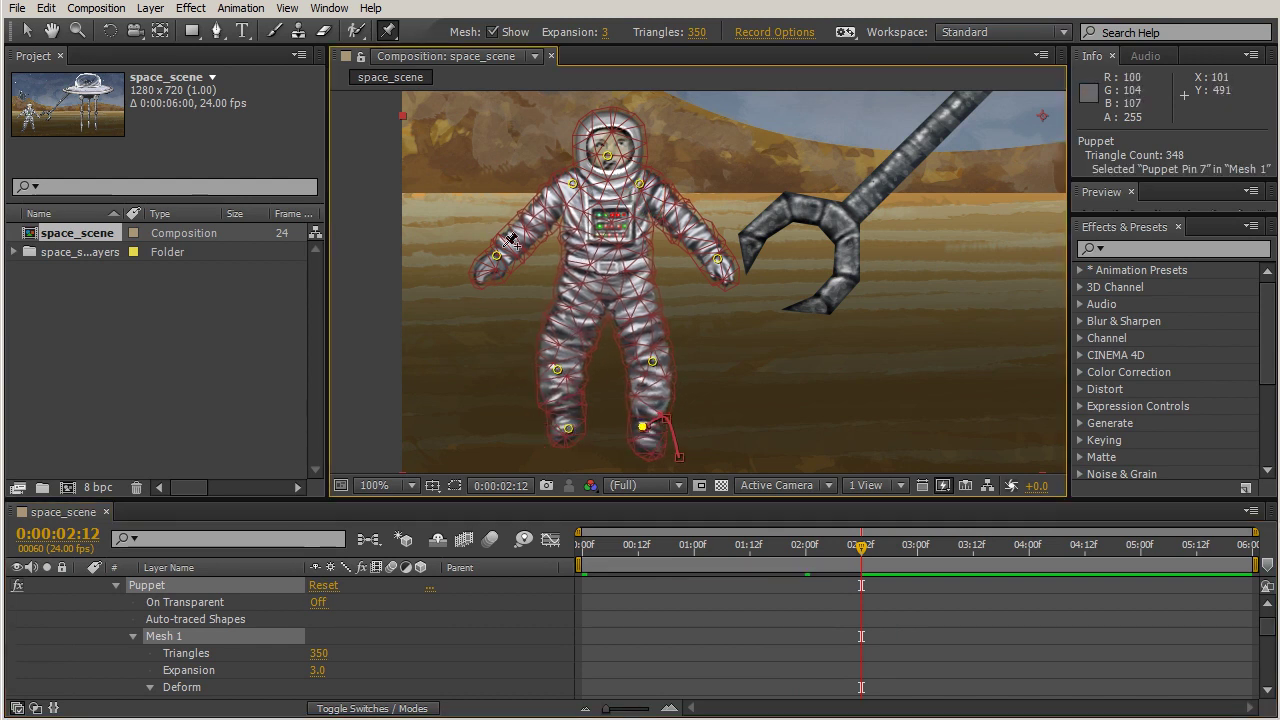
{"action": "left_click_drag", "start_coordinate": [499, 260], "coordinate": [482, 187]}
{"action": "left_click_drag", "start_coordinate": [719, 259], "coordinate": [722, 170]}
Reset the pins to their original pose at 0:00:03:00 and move the current time to 0:00:03:16
{"action": "left_click_drag", "start_coordinate": [864, 548], "coordinate": [918, 545]}
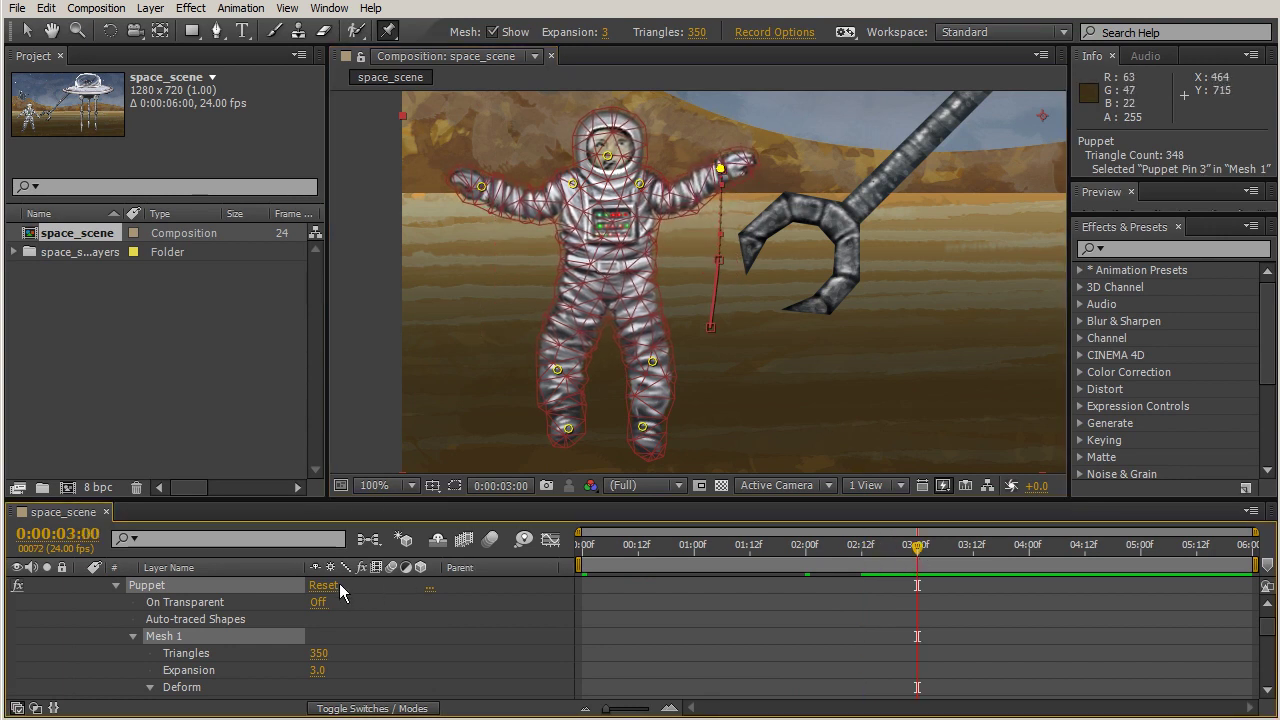
{"action": "left_click", "coordinate": [333, 585]}
{"action": "left_click_drag", "start_coordinate": [917, 545], "coordinate": [990, 558]}
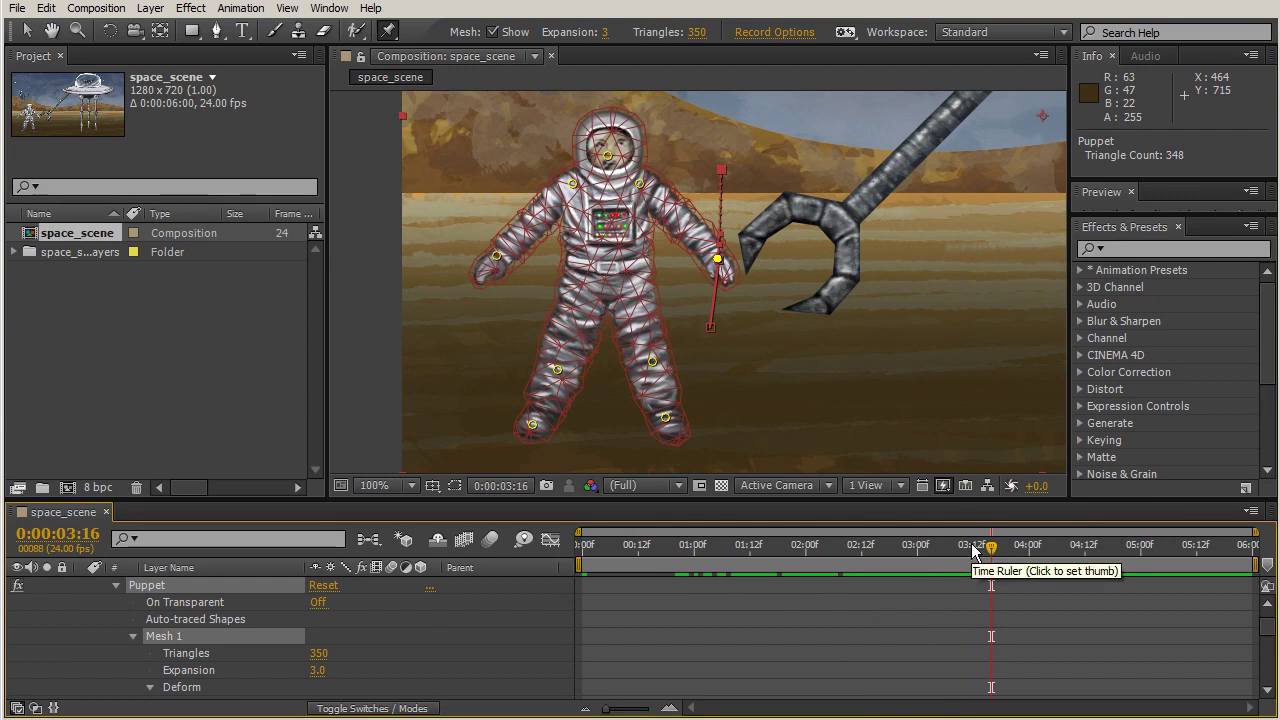
Return to the first frame and reset the Puppet effect there to remove the whole mesh with its pins
{"action": "left_click_drag", "start_coordinate": [991, 548], "coordinate": [562, 527]}
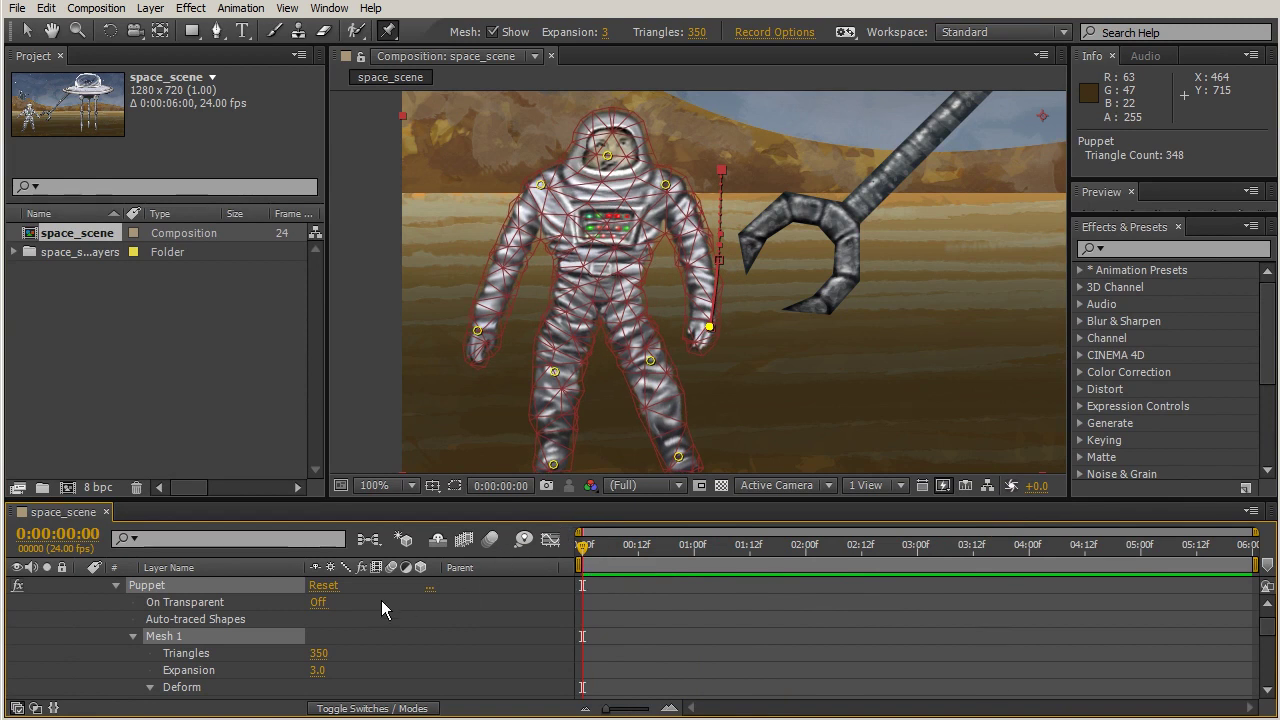
{"action": "left_click", "coordinate": [318, 586]}
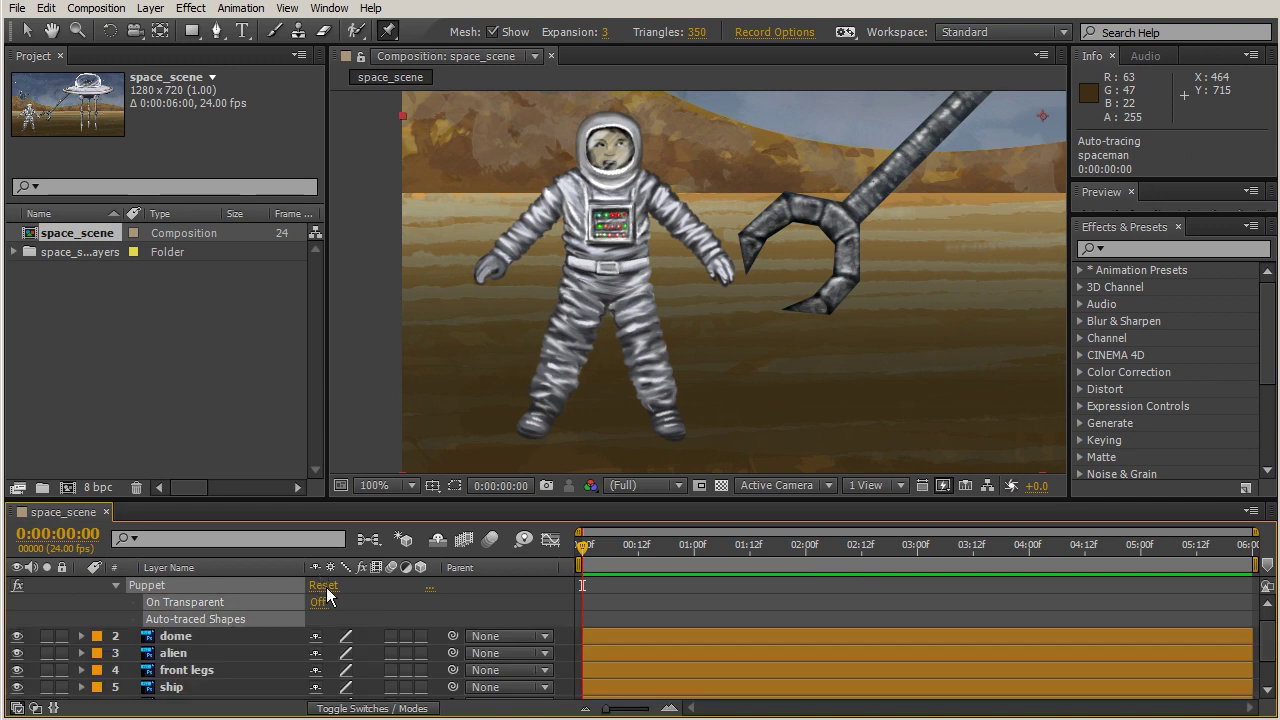
{"action": "left_click_drag", "start_coordinate": [585, 544], "coordinate": [533, 500]}
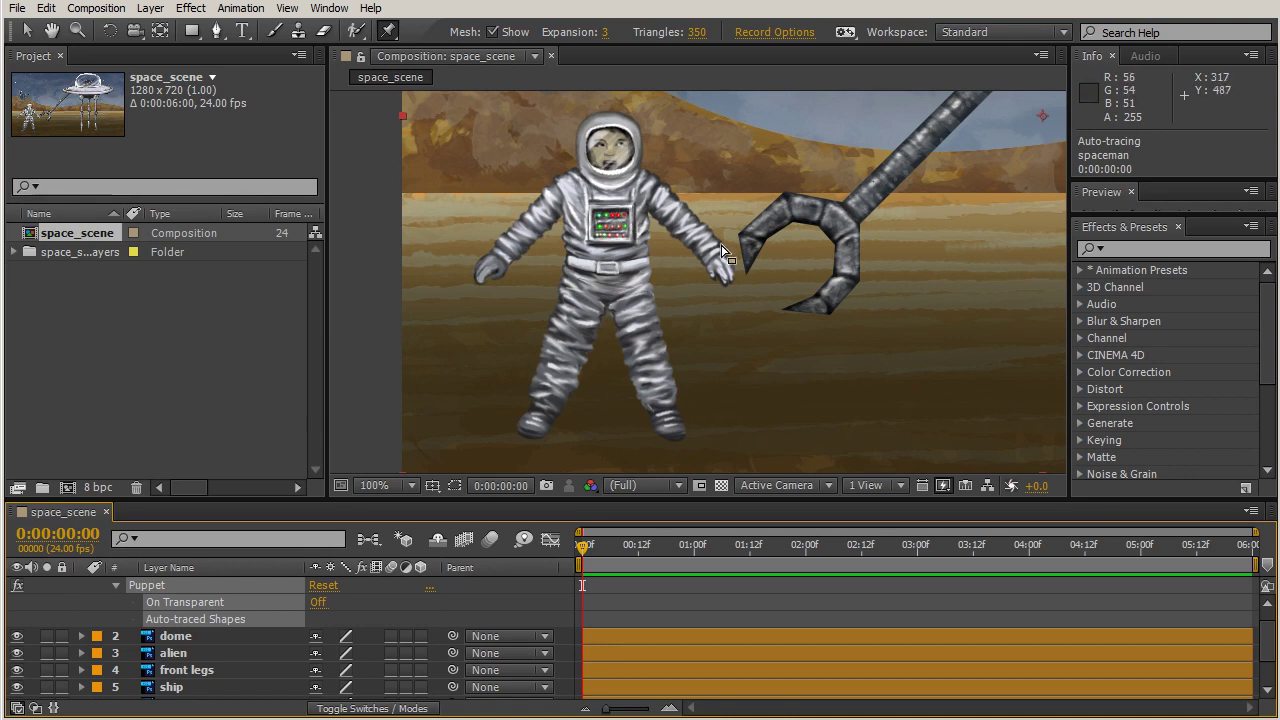
Add Puppet pins to the spaceman's face, both shoulders and both wrists
{"action": "left_click", "coordinate": [610, 152]}
{"action": "left_click", "coordinate": [559, 190]}
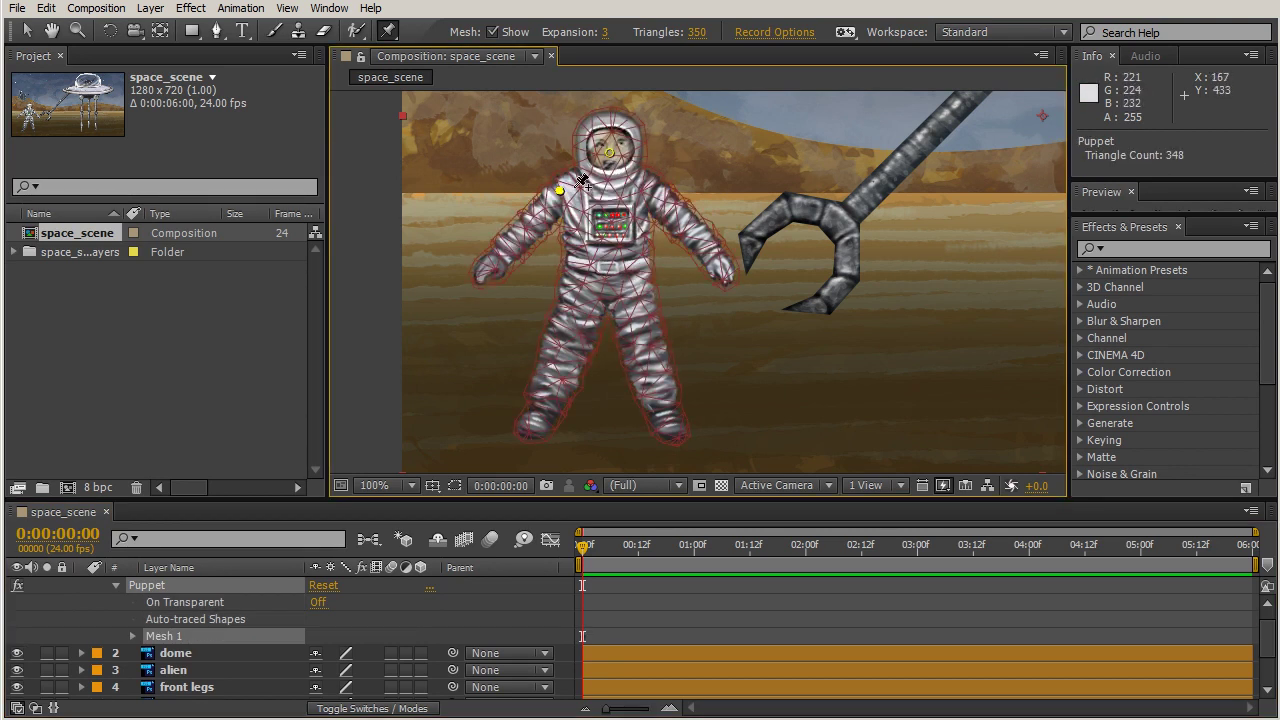
{"action": "left_click", "coordinate": [650, 188]}
{"action": "left_click", "coordinate": [721, 270]}
{"action": "left_click", "coordinate": [492, 260]}
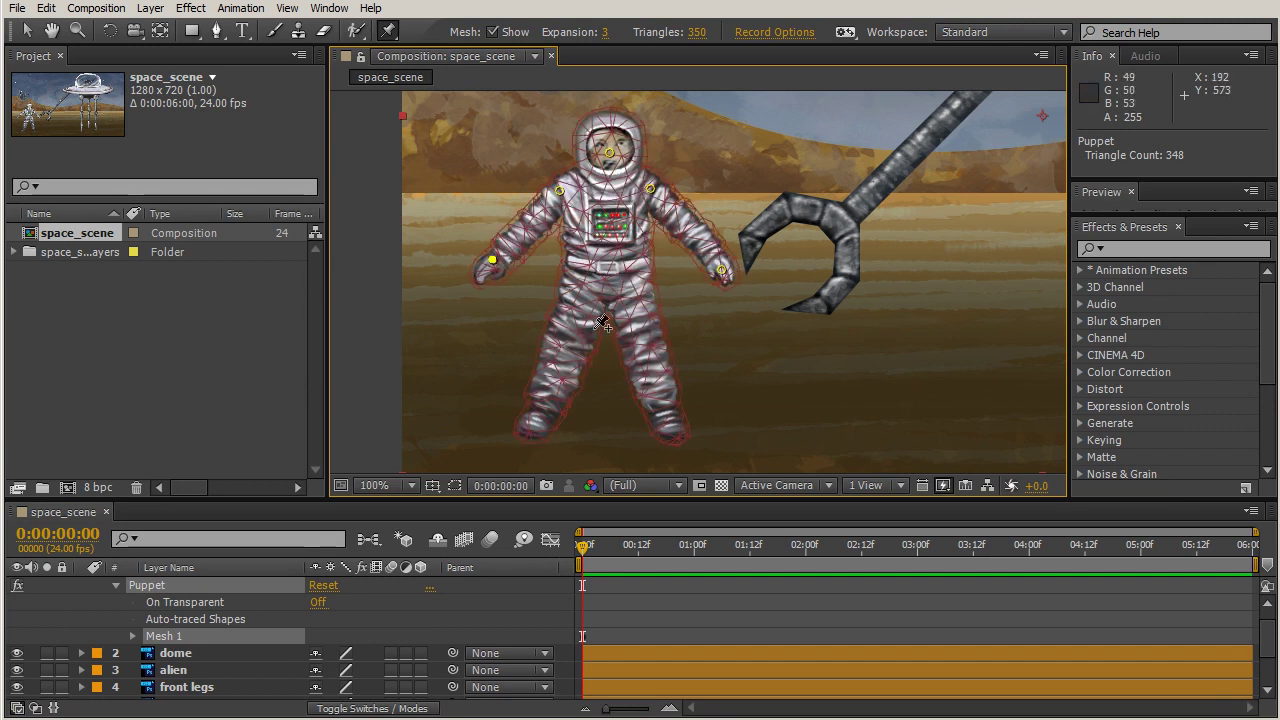
Add Puppet pins to both of the spaceman's knees and both feet
{"action": "left_click", "coordinate": [566, 342]}
{"action": "left_click", "coordinate": [647, 343]}
{"action": "left_click", "coordinate": [537, 412]}
{"action": "left_click", "coordinate": [662, 411]}
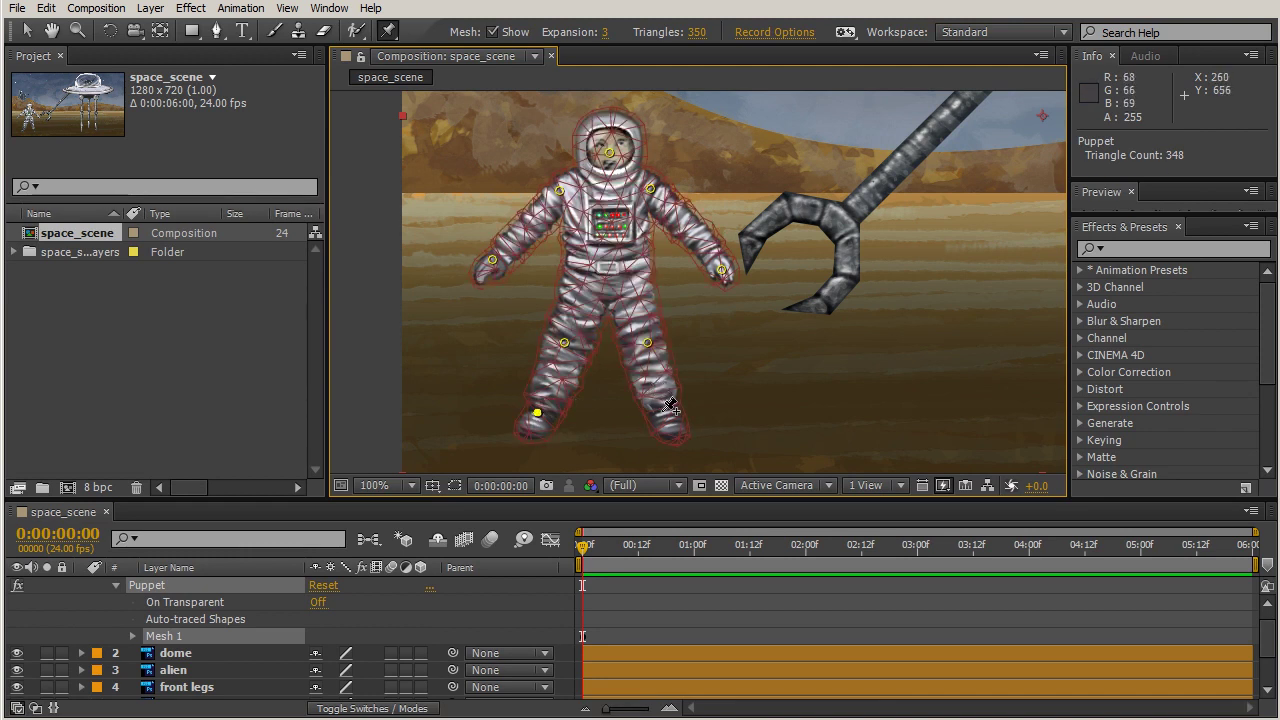